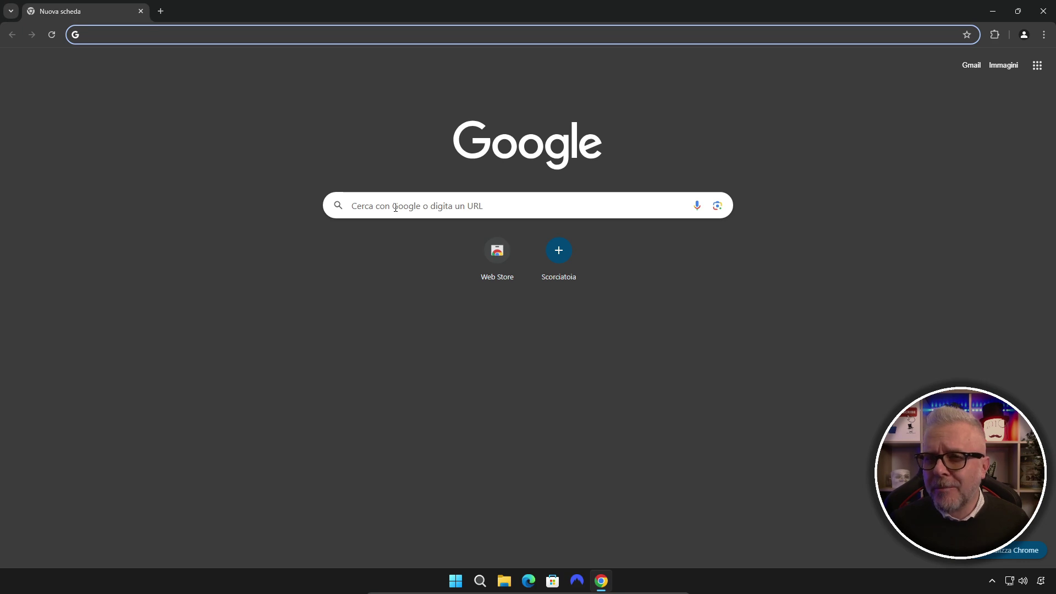
Search Google for "gentiluomo digitale" and open the Gentiluomo Digitale home page from the results
{"action": "left_click", "coordinate": [395, 207]}
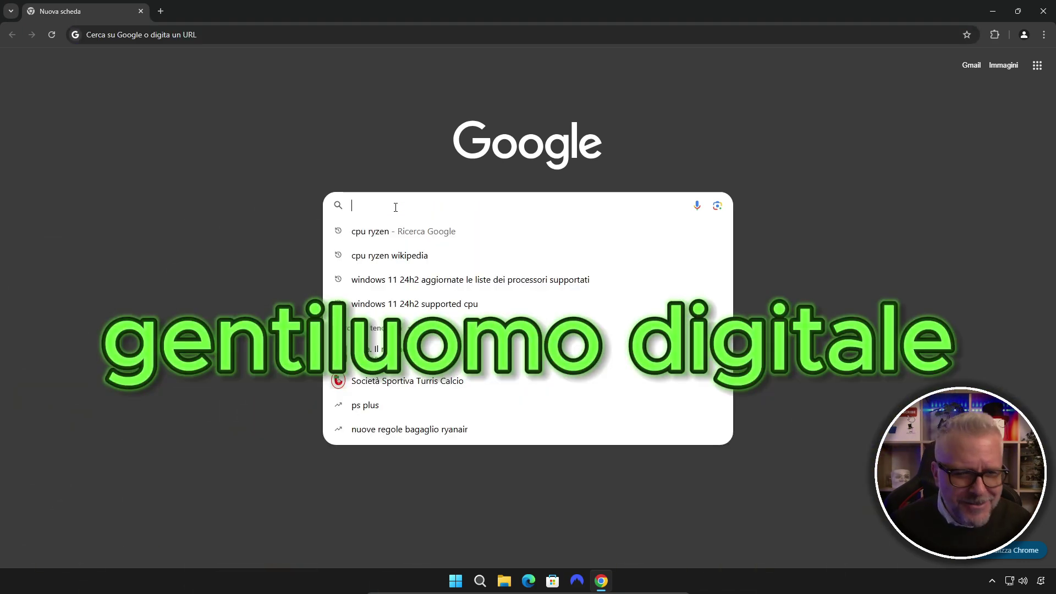
{"action": "type", "text": "gentiluomo"}
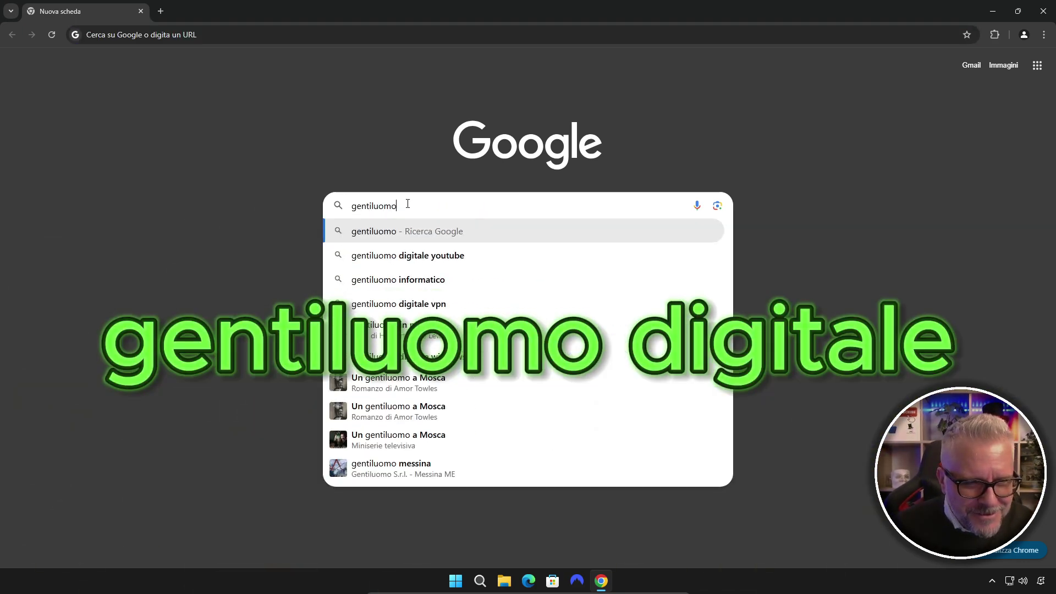
{"action": "type", "text": " digitale"}
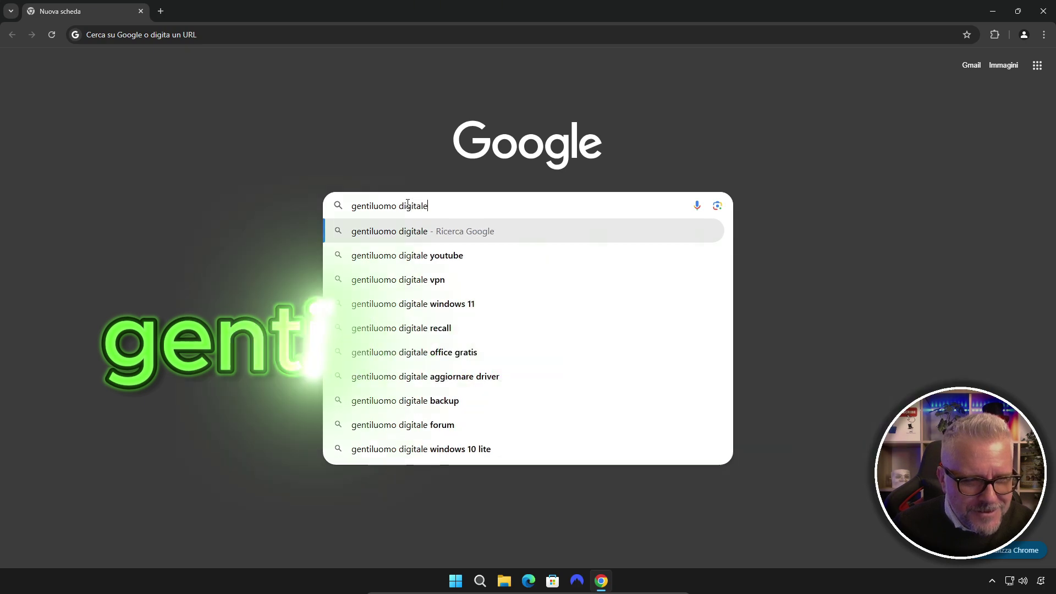
{"action": "key", "text": "Return"}
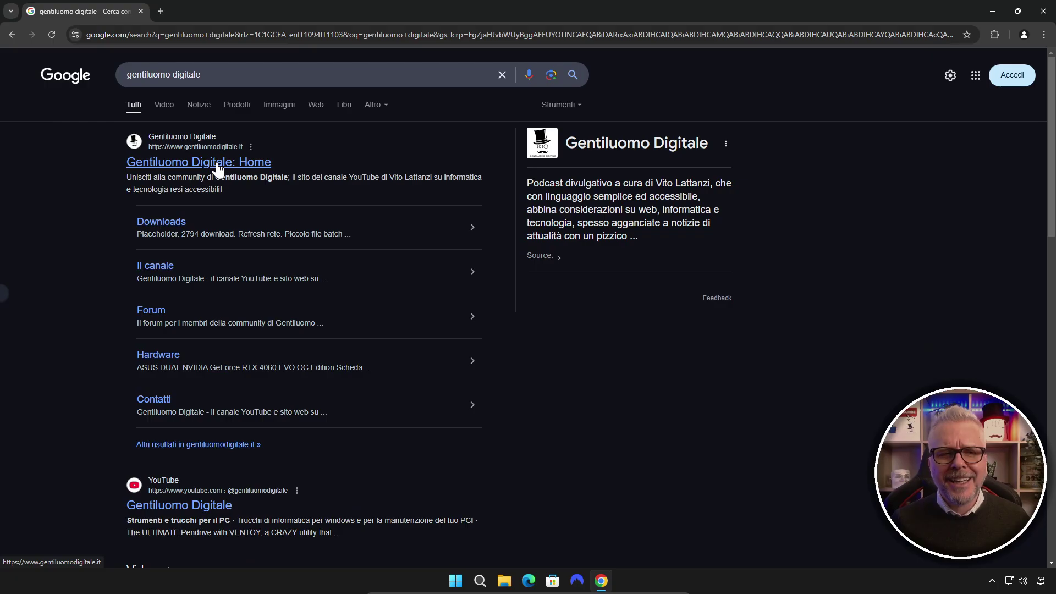
{"action": "left_click", "coordinate": [219, 165]}
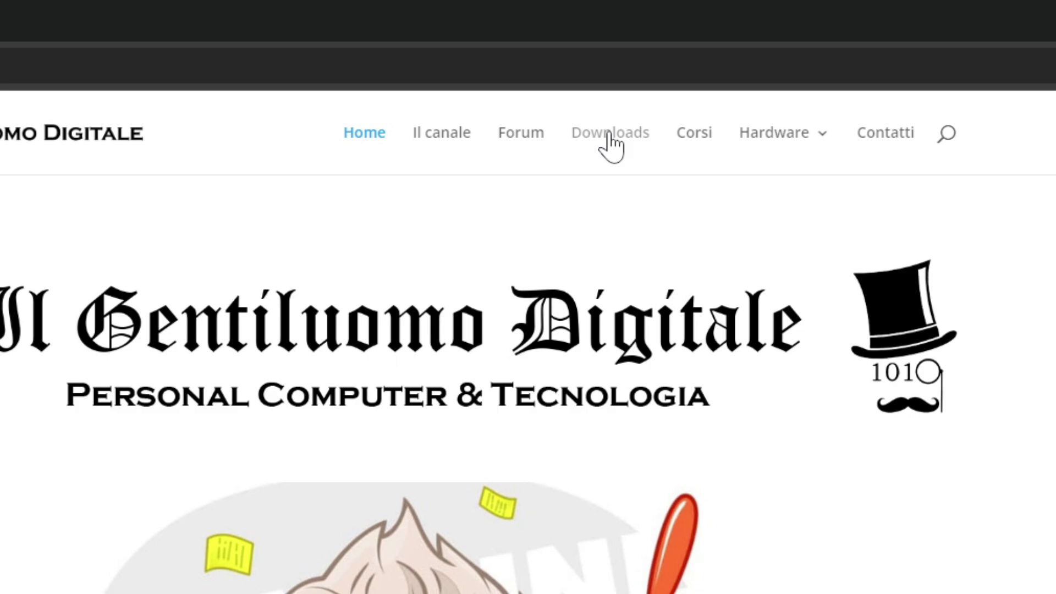
Open the site's Downloads page and look through it for the Syncfolders entry
{"action": "left_click", "coordinate": [609, 134]}
{"action": "scroll", "coordinate": [633, 146], "scroll_direction": "down", "scroll_amount": 3}
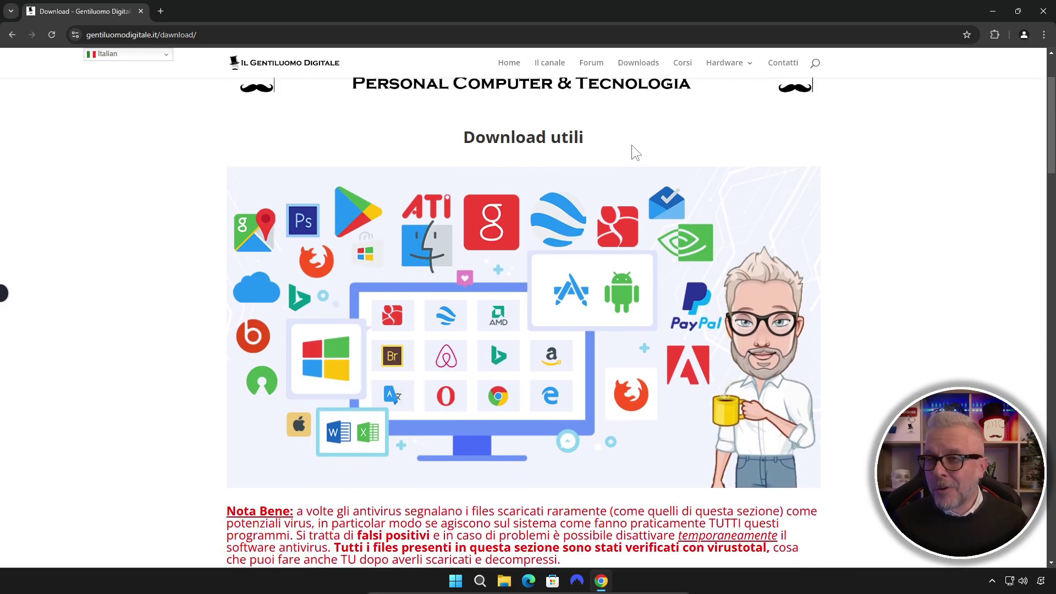
{"action": "scroll", "coordinate": [632, 146], "scroll_direction": "down", "scroll_amount": 7}
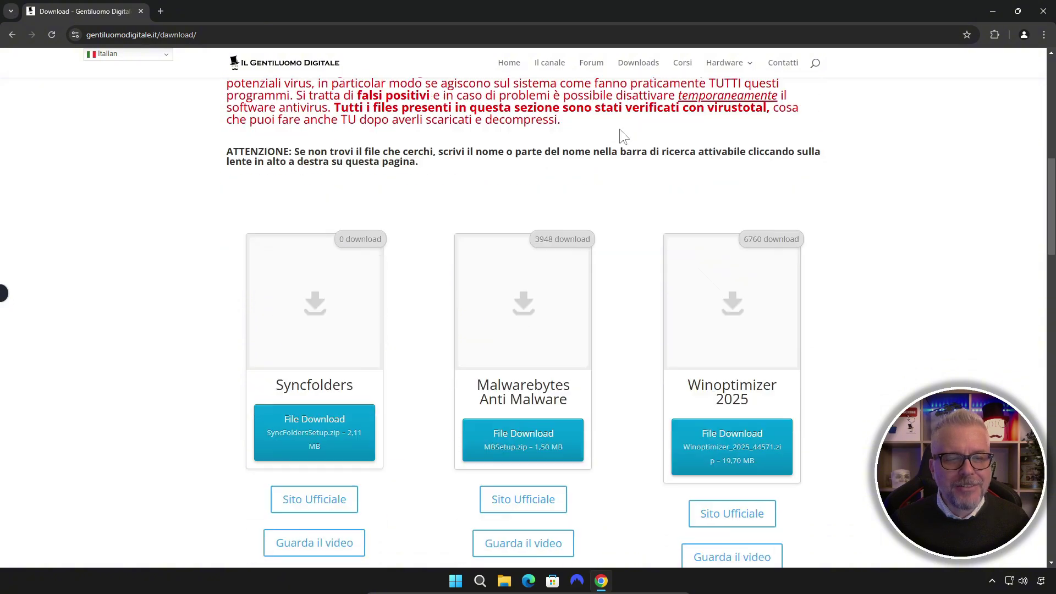
{"action": "left_click_drag", "start_coordinate": [279, 387], "coordinate": [374, 394]}
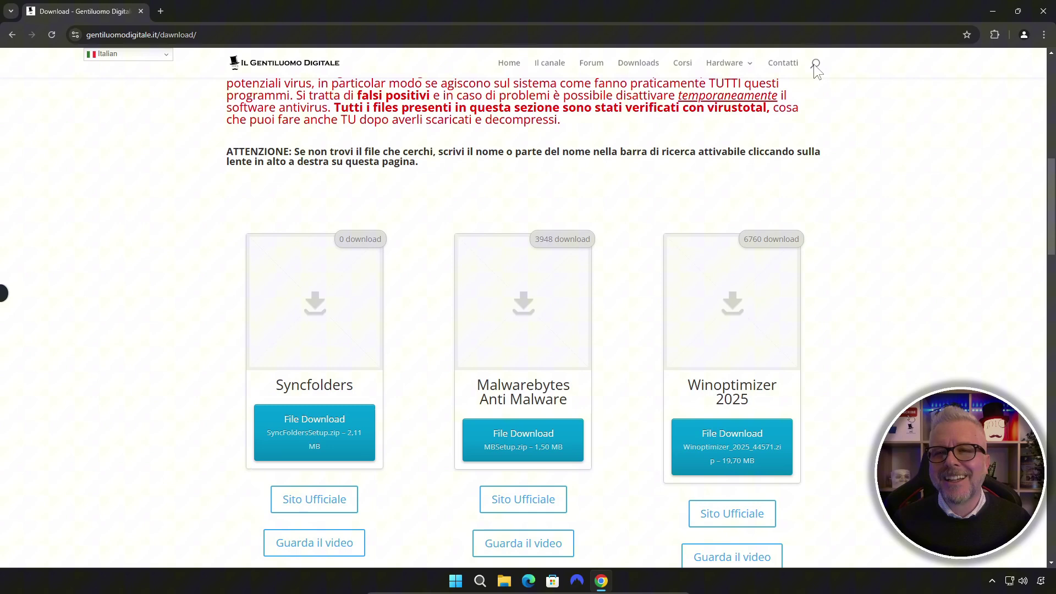
Search the site for "syncfolders" and download the Syncfolders package from the result
{"action": "left_click", "coordinate": [616, 116]}
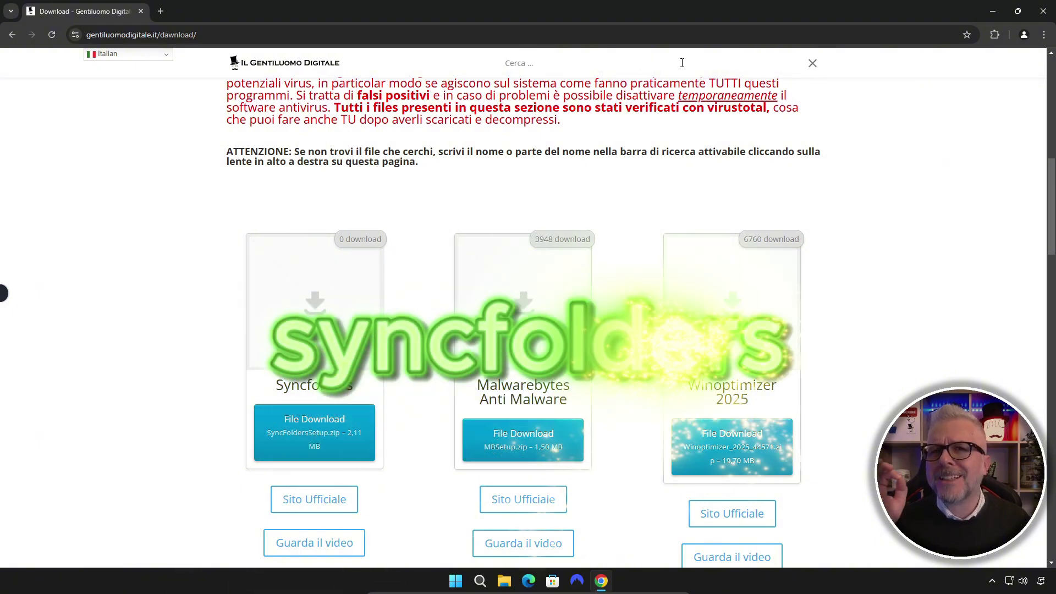
{"action": "type", "text": "sy"}
{"action": "type", "text": "nc"}
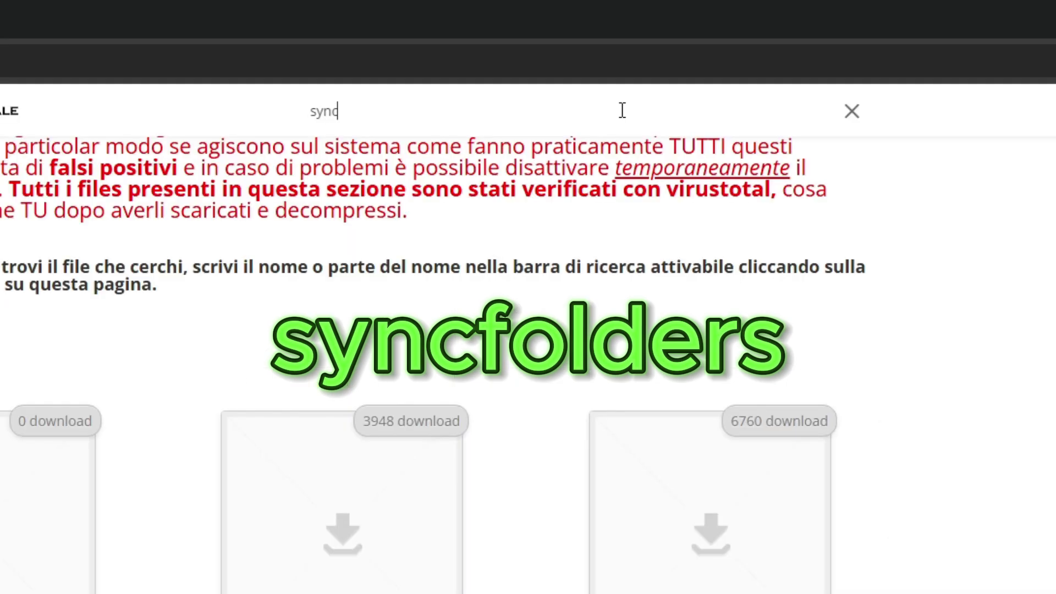
{"action": "type", "text": "folders"}
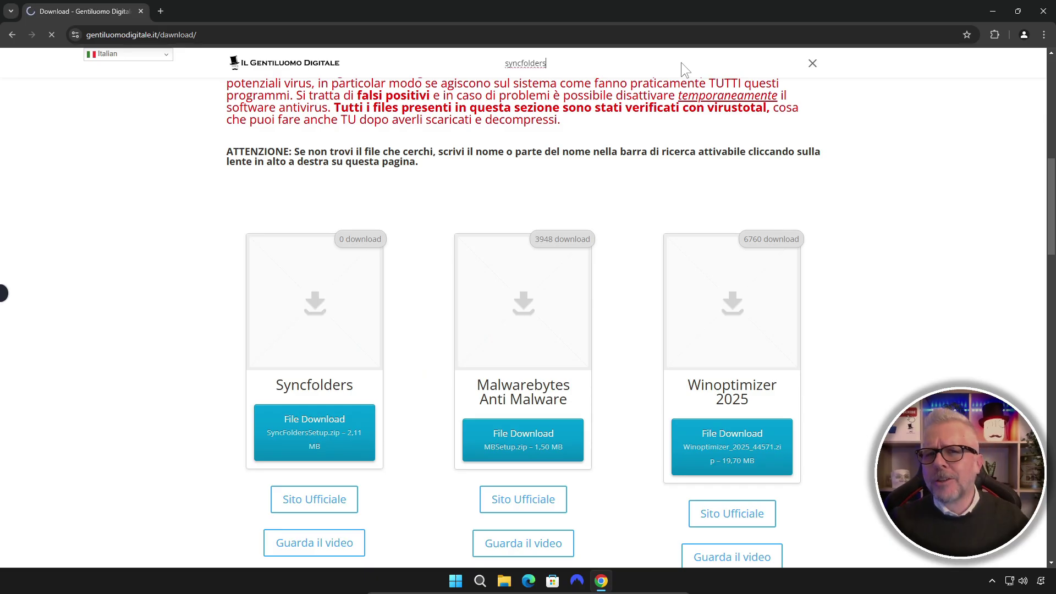
{"action": "key", "text": "Return"}
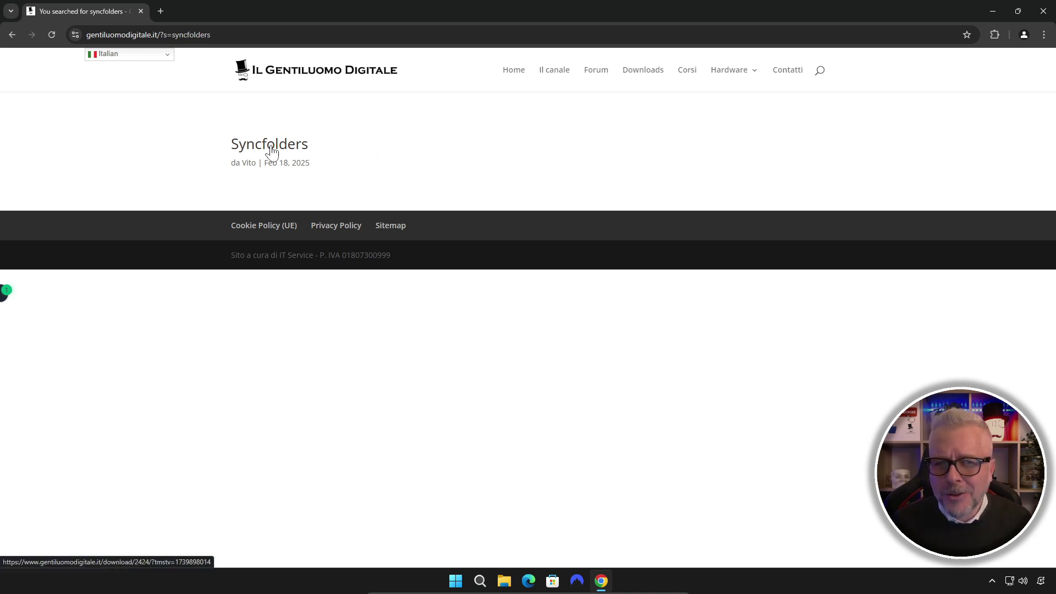
{"action": "left_click", "coordinate": [276, 150]}
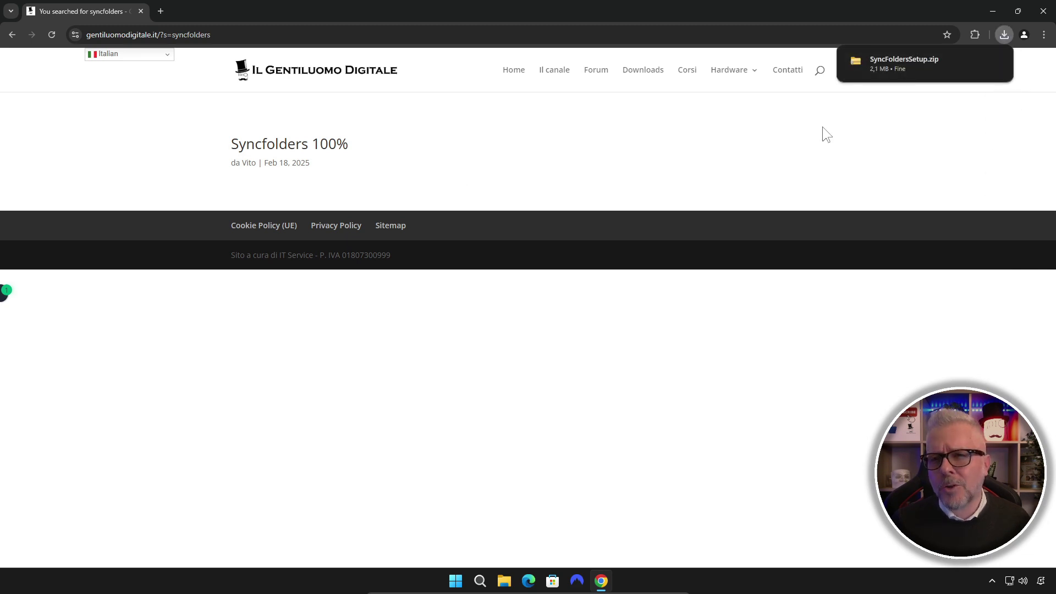
Show the downloaded SyncFoldersSetup.zip in its folder, close the browser, and open the archive
{"action": "mouse_move", "coordinate": [931, 73]}
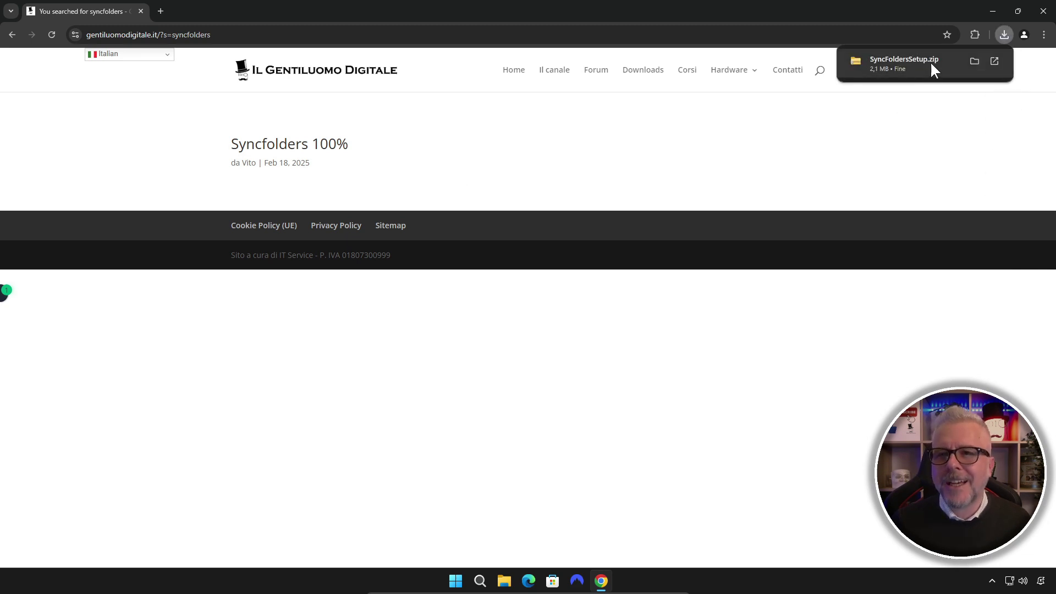
{"action": "left_click", "coordinate": [974, 61]}
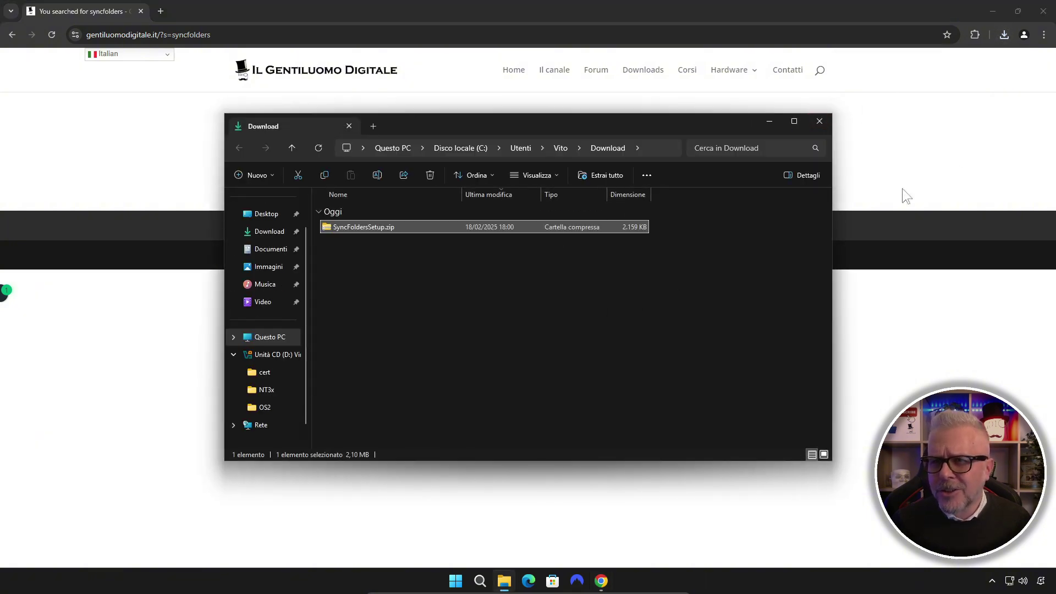
{"action": "left_click", "coordinate": [1044, 12]}
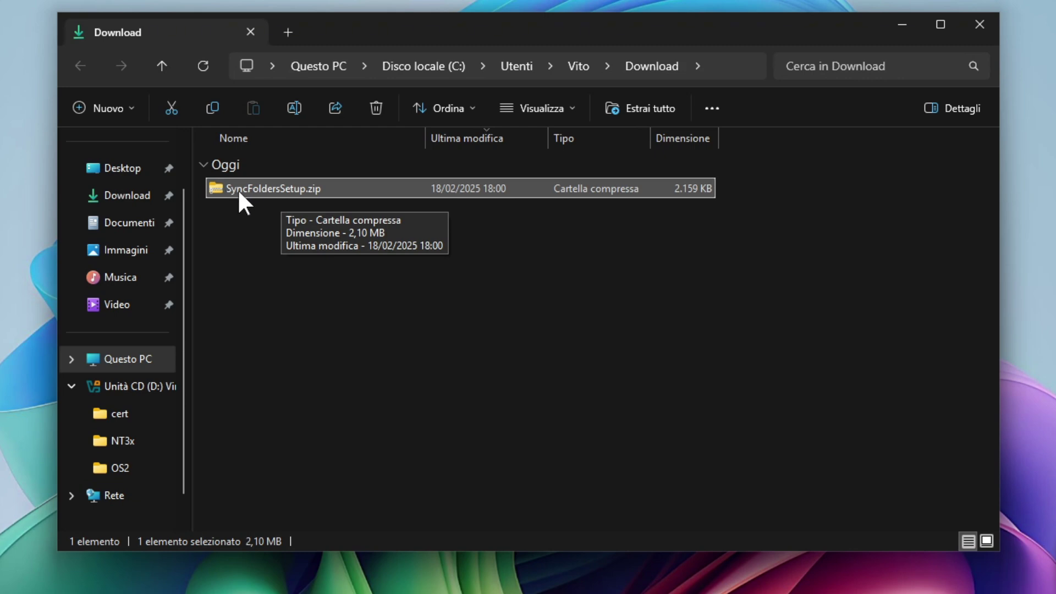
{"action": "double_click", "coordinate": [286, 187]}
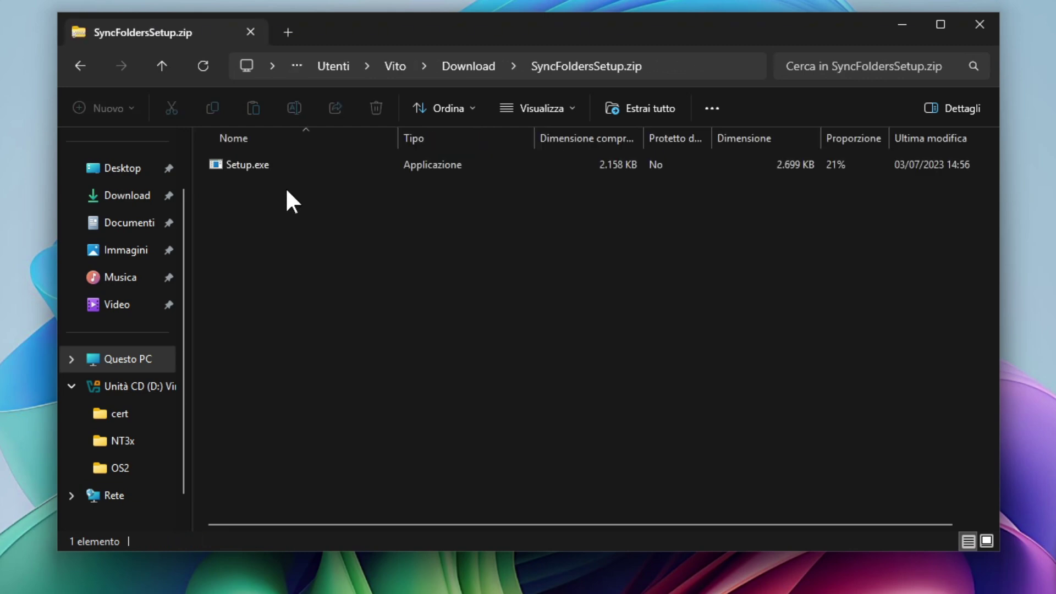
Run Setup.exe from the archive, allow it to make changes, and use Italiano as the installation language
{"action": "left_click", "coordinate": [249, 165]}
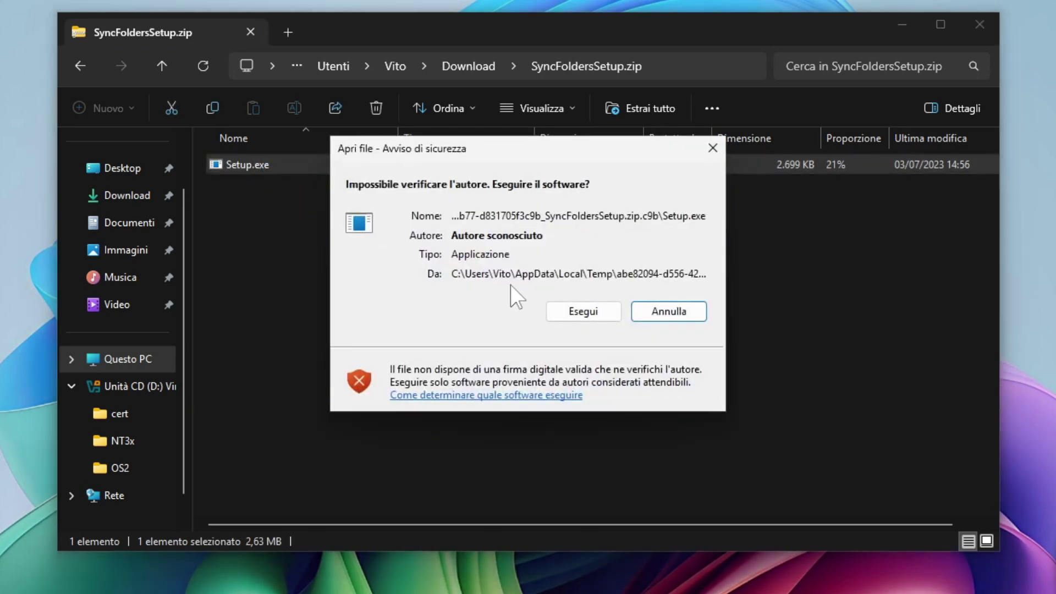
{"action": "left_click", "coordinate": [592, 314]}
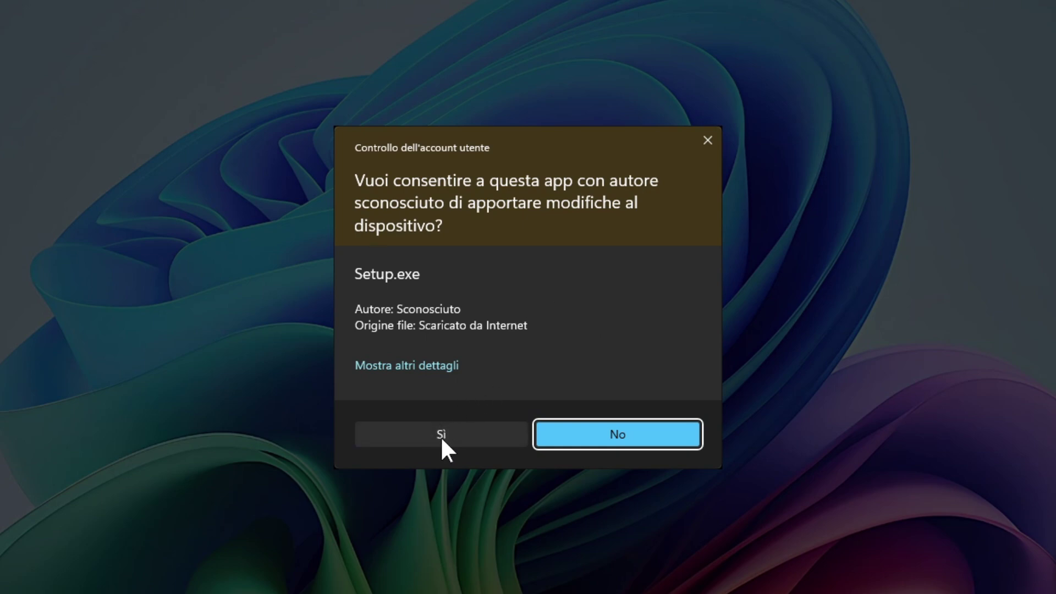
{"action": "left_click", "coordinate": [461, 432]}
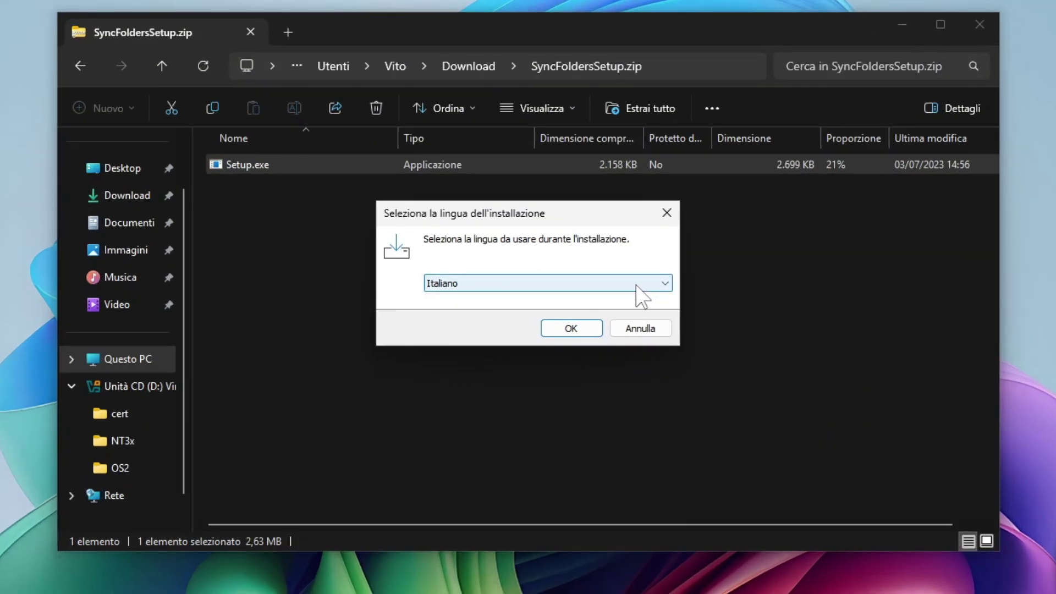
{"action": "left_click", "coordinate": [667, 284]}
{"action": "left_click", "coordinate": [667, 284]}
{"action": "left_click", "coordinate": [571, 328]}
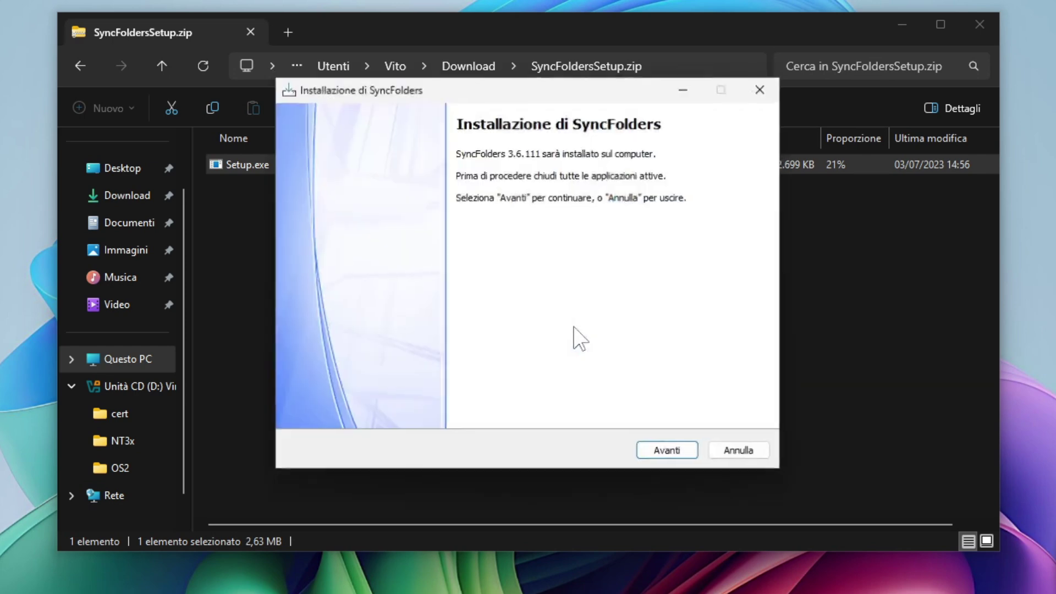
Accept the SyncFolders licence terms and keep the default installation folder, Start menu folder and desktop icon option
{"action": "left_click", "coordinate": [673, 455]}
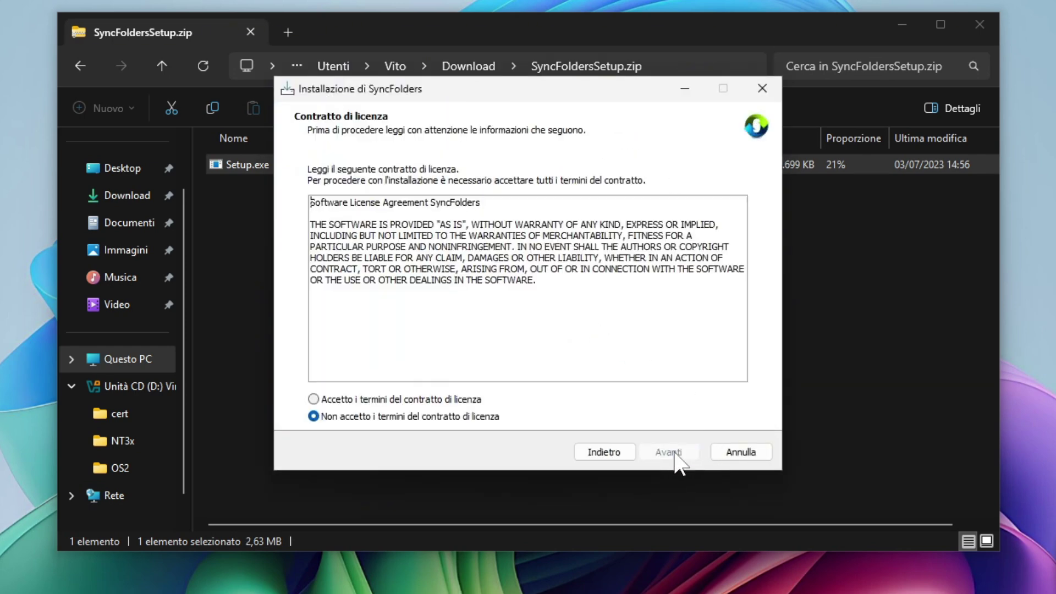
{"action": "left_click", "coordinate": [317, 400]}
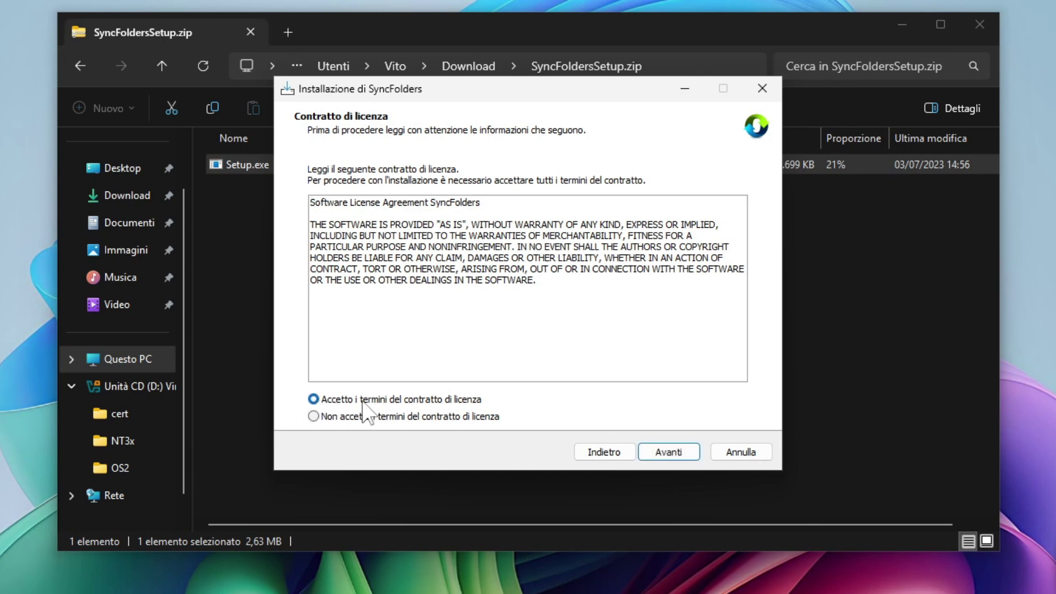
{"action": "left_click", "coordinate": [676, 454]}
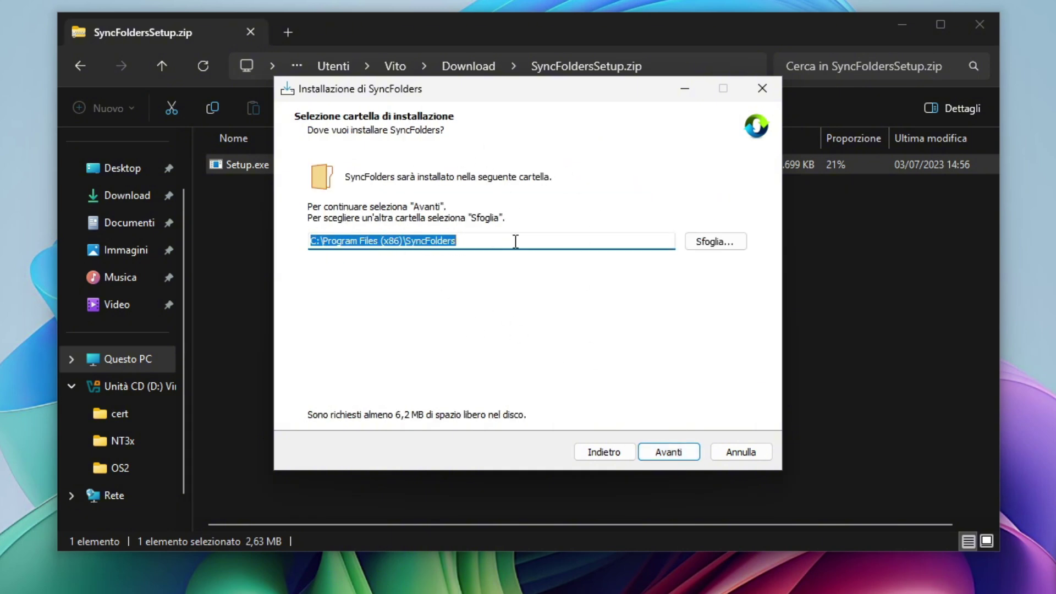
{"action": "left_click", "coordinate": [670, 454]}
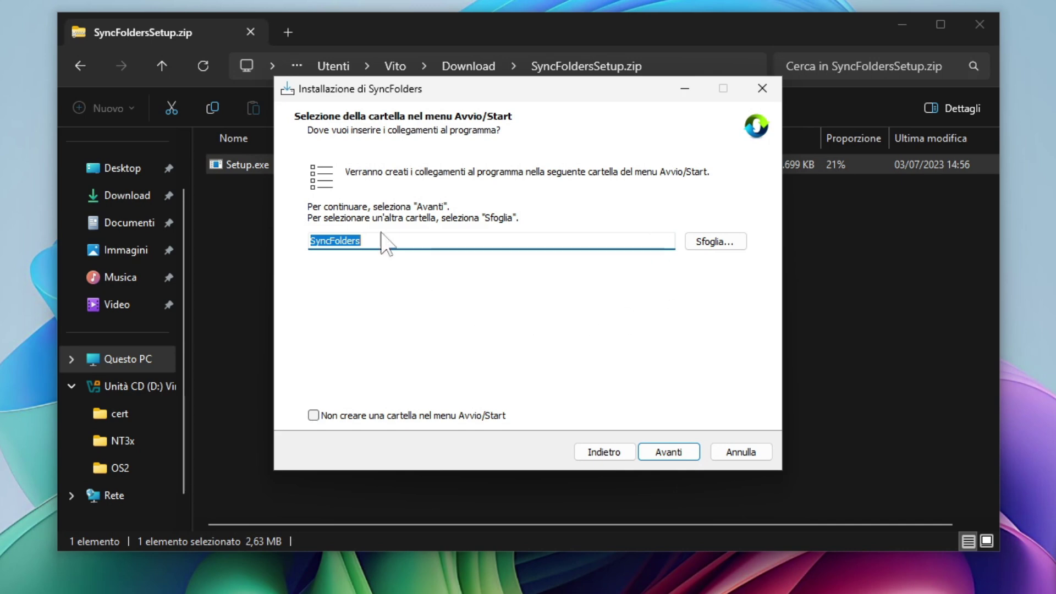
{"action": "left_click", "coordinate": [669, 452]}
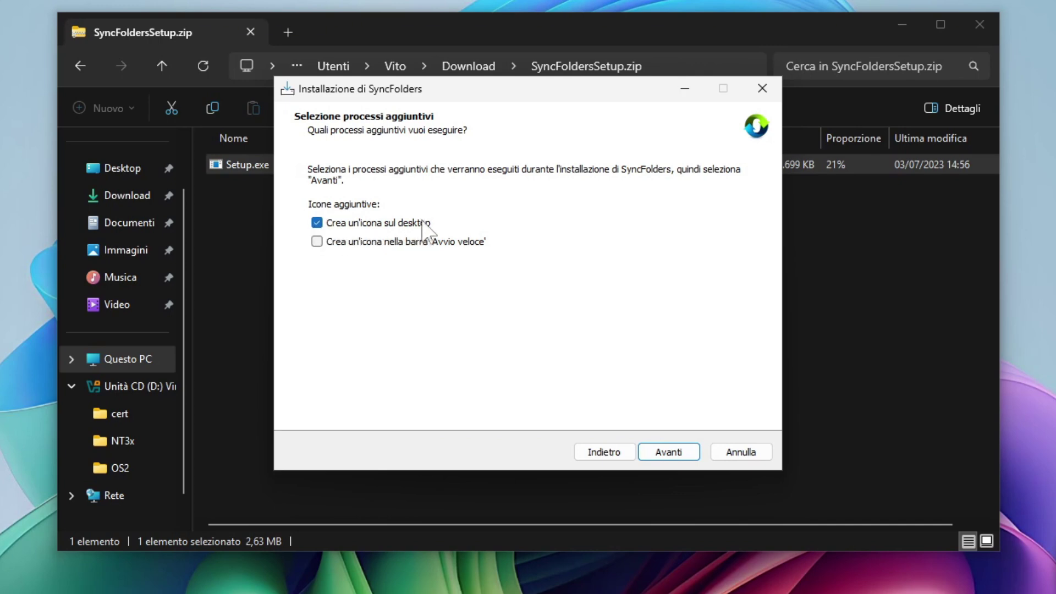
{"action": "left_click", "coordinate": [673, 451]}
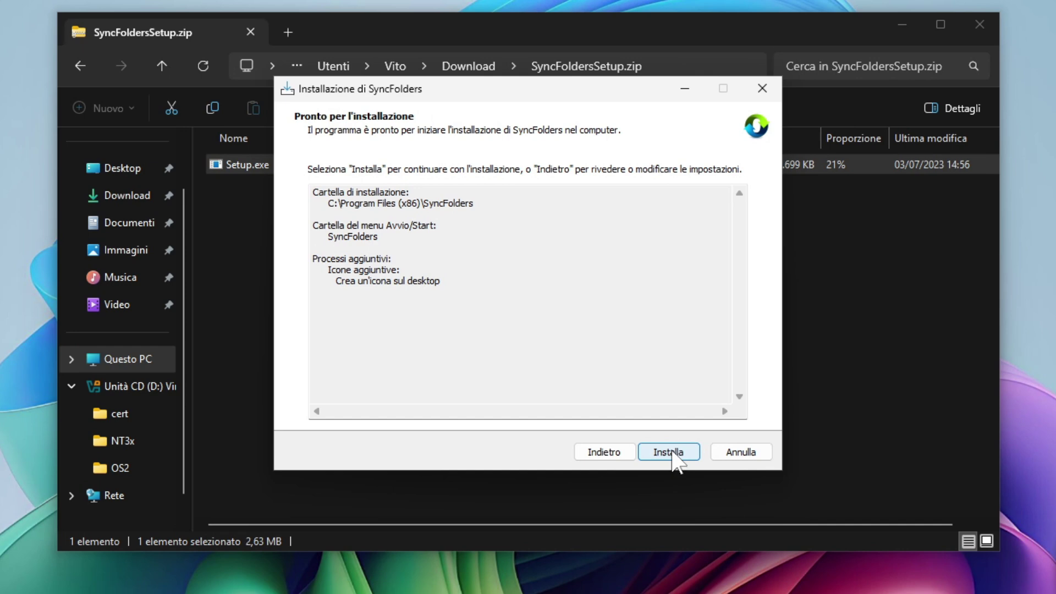
Install and launch SyncFolders, clearing the archive's file explorer window from the desktop
{"action": "left_click", "coordinate": [669, 452]}
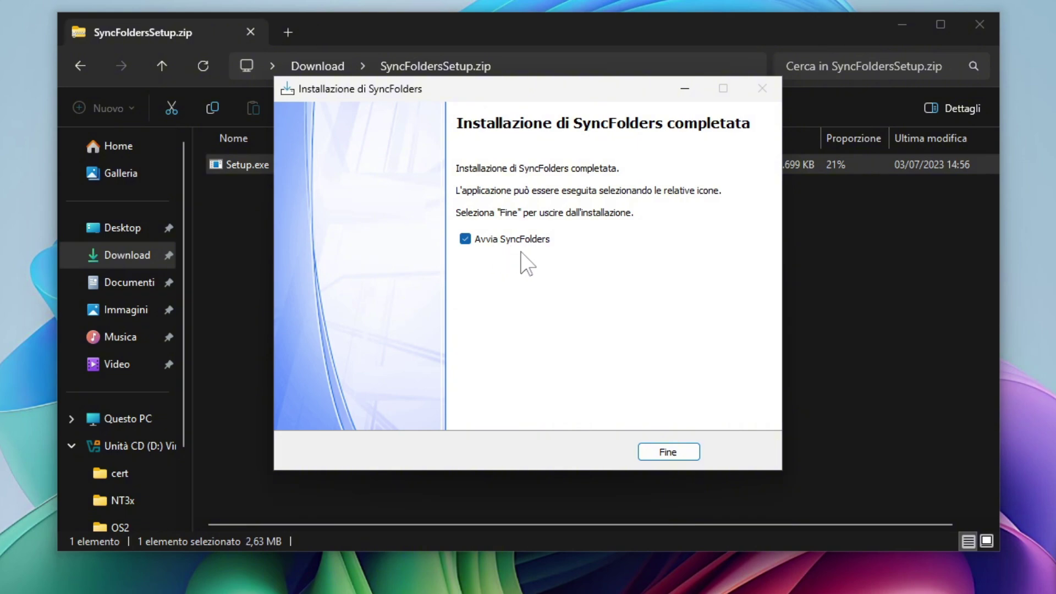
{"action": "left_click", "coordinate": [677, 454]}
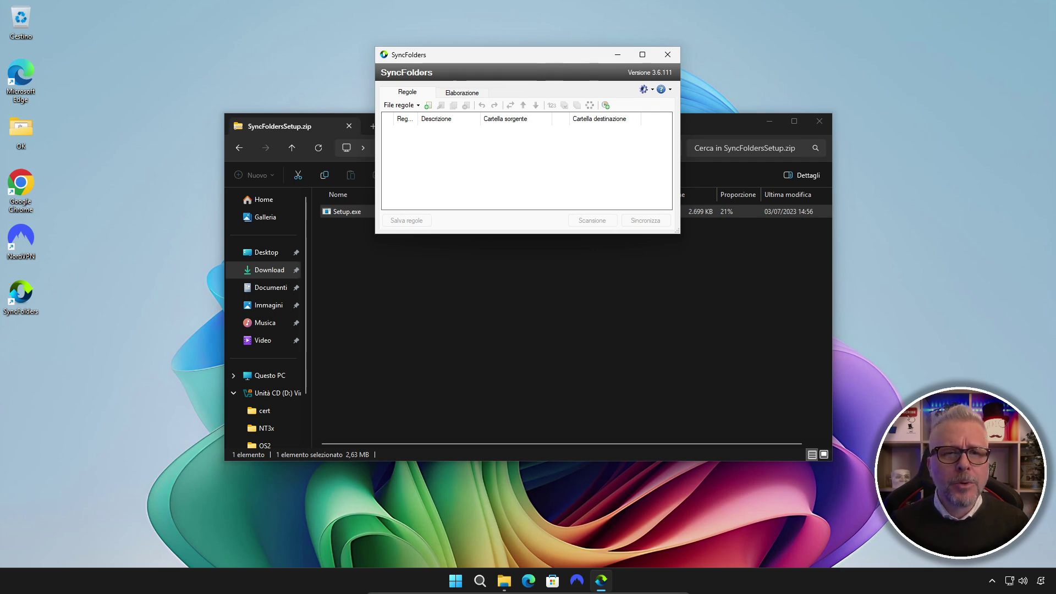
{"action": "left_click_drag", "start_coordinate": [547, 56], "coordinate": [543, 222]}
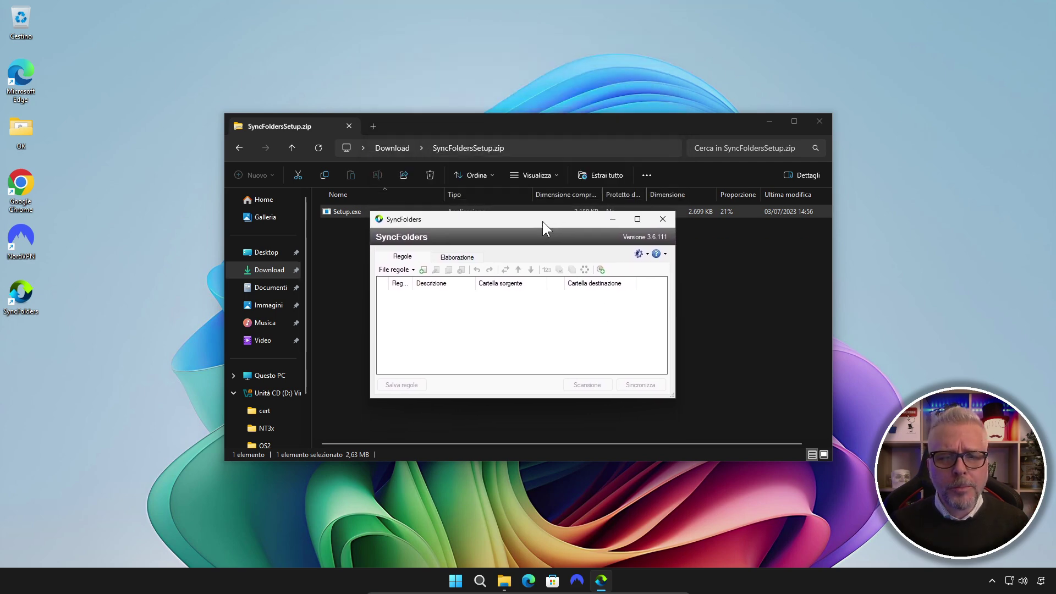
{"action": "left_click", "coordinate": [819, 122]}
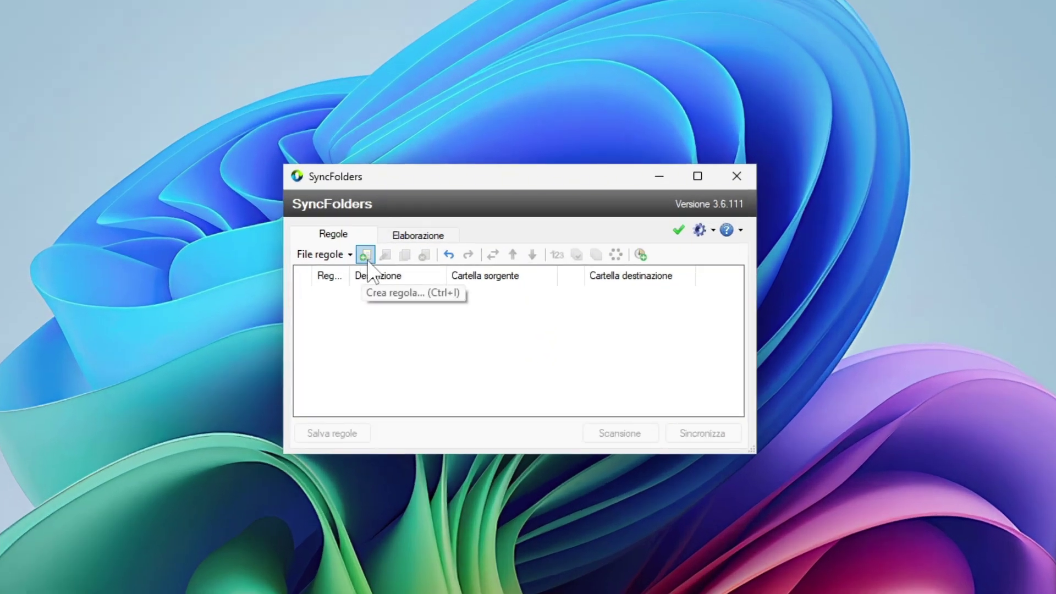
Create a new synchronization rule and set its source folder to Immagini
{"action": "left_click", "coordinate": [367, 259]}
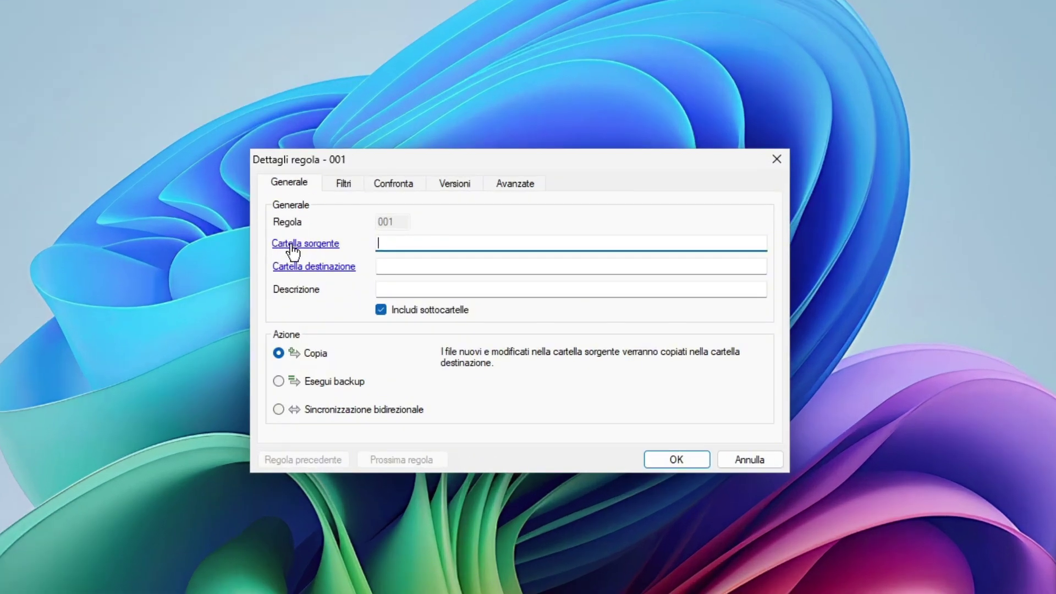
{"action": "left_click", "coordinate": [310, 245]}
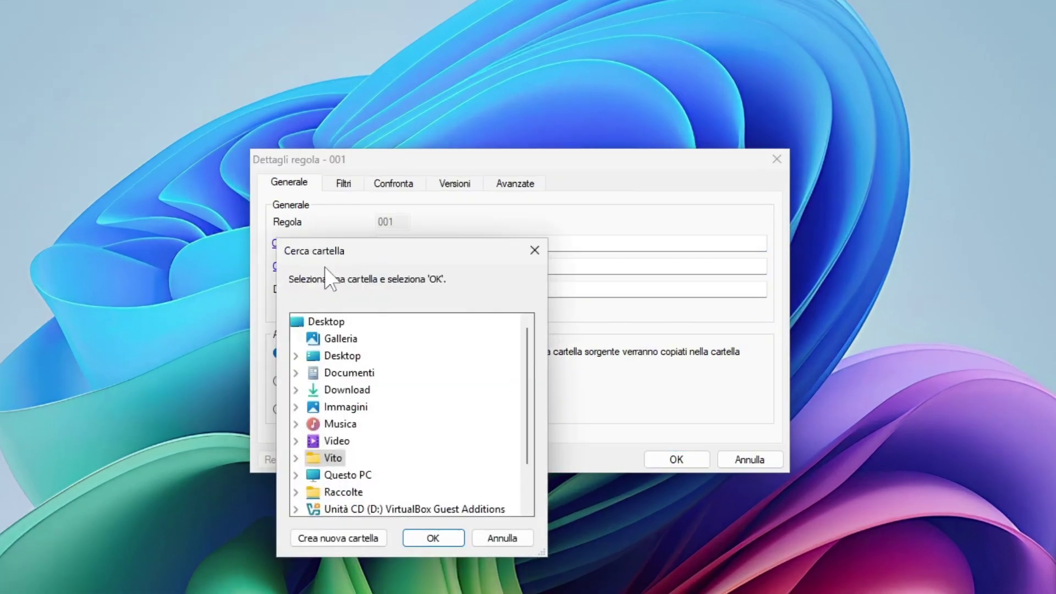
{"action": "left_click", "coordinate": [338, 408]}
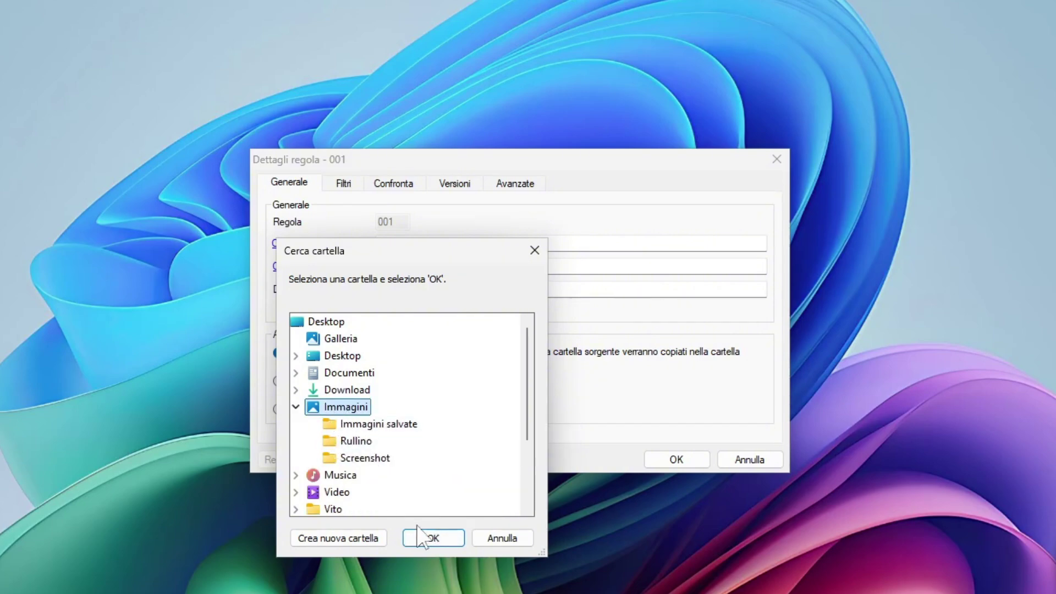
{"action": "left_click", "coordinate": [443, 539]}
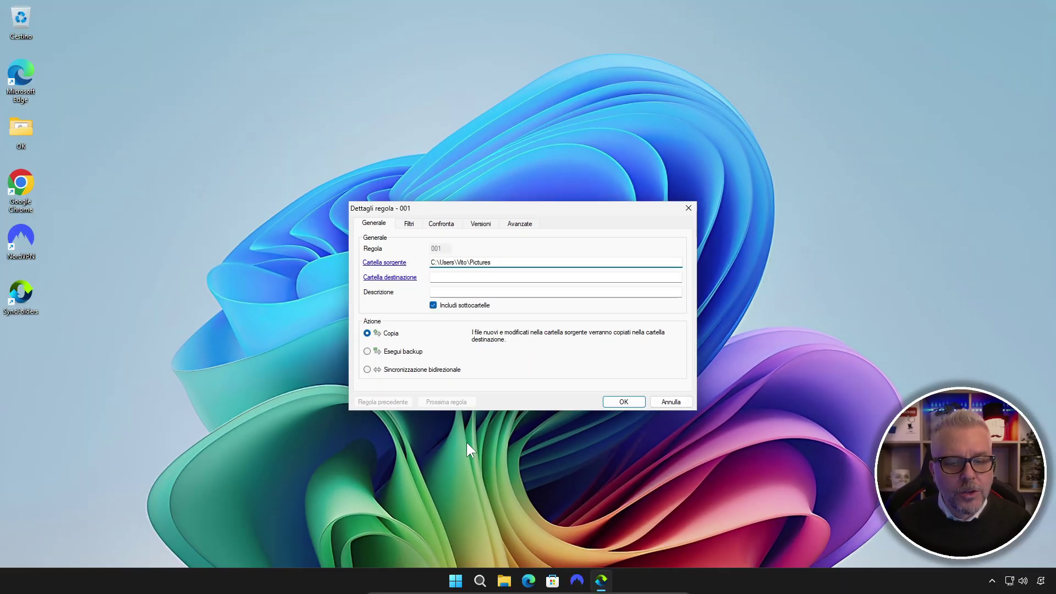
Examine the contents of the Immagini folder in File Explorer, closing its window when done
{"action": "left_click", "coordinate": [504, 580]}
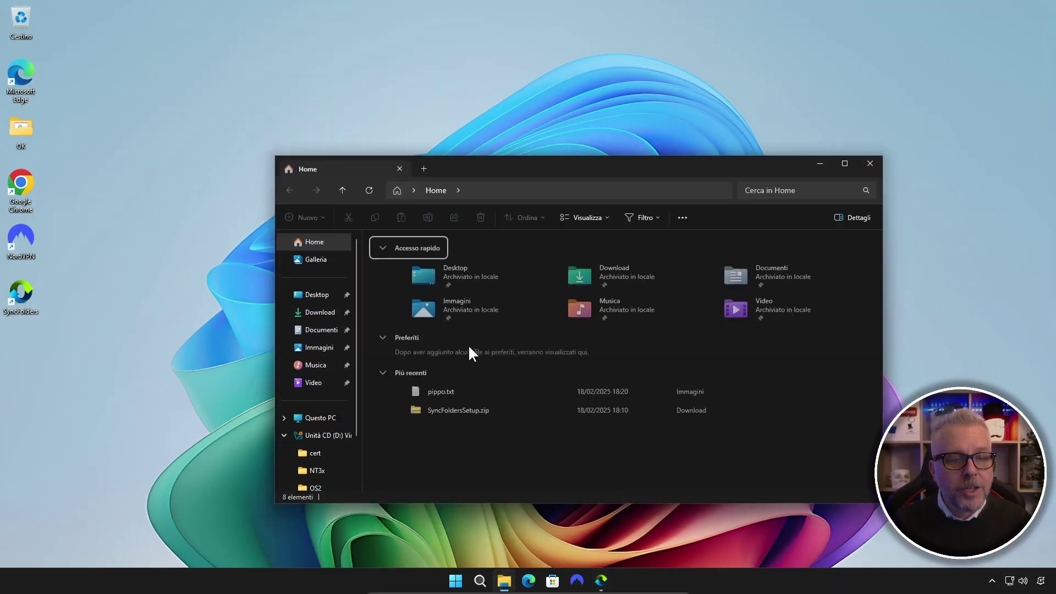
{"action": "left_click", "coordinate": [322, 350]}
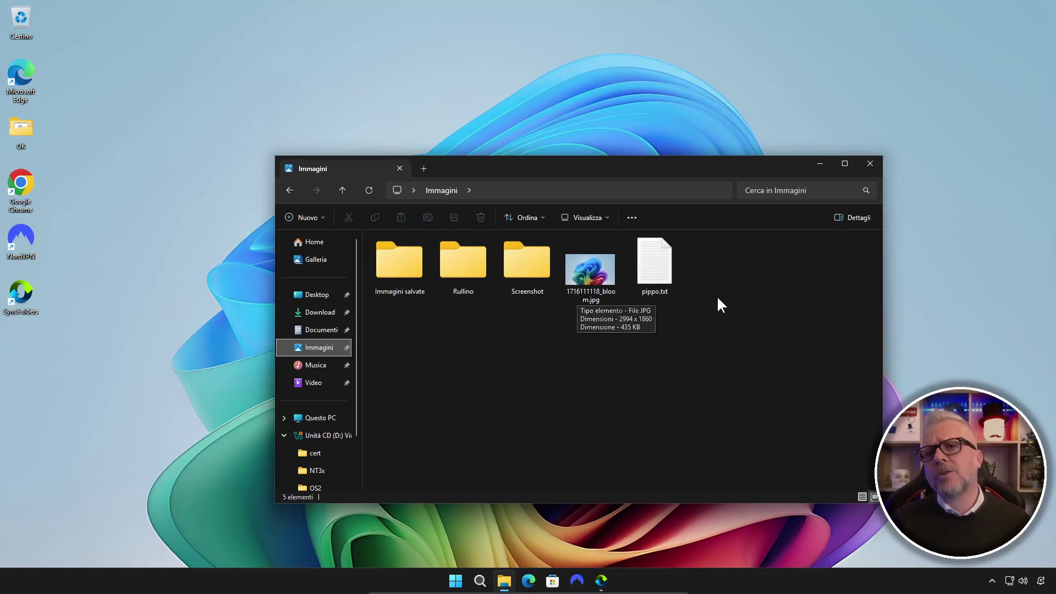
{"action": "left_click", "coordinate": [870, 164]}
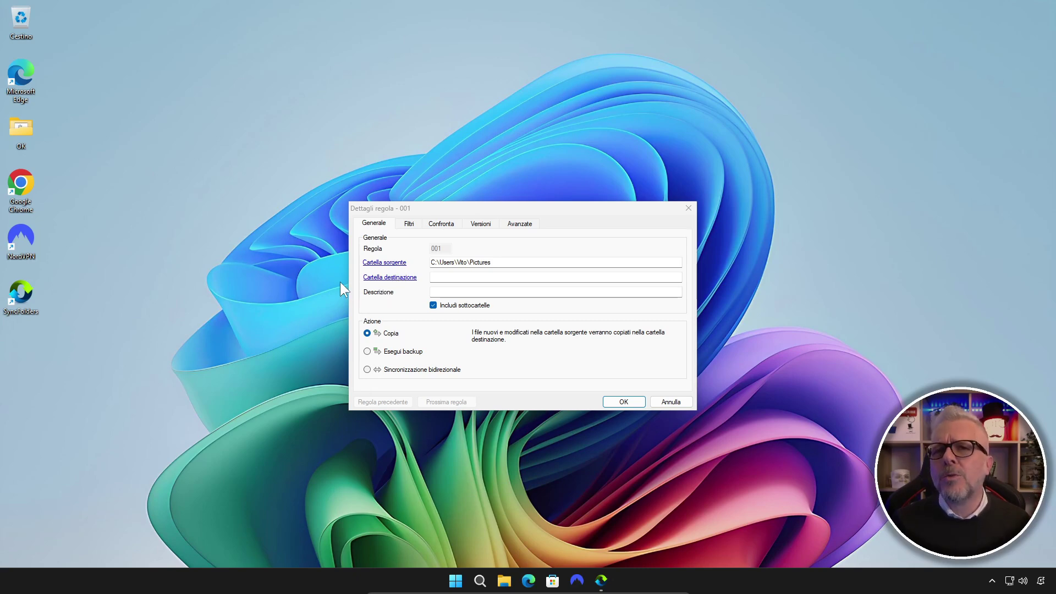
Create a new folder named Destinazione on the desktop
{"action": "right_click", "coordinate": [97, 217]}
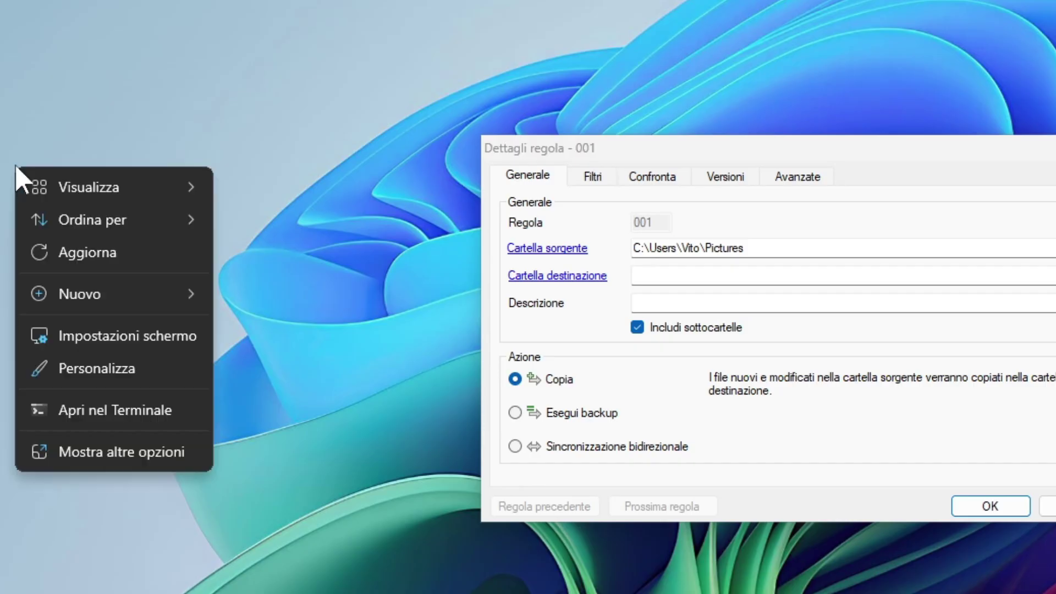
{"action": "mouse_move", "coordinate": [99, 292]}
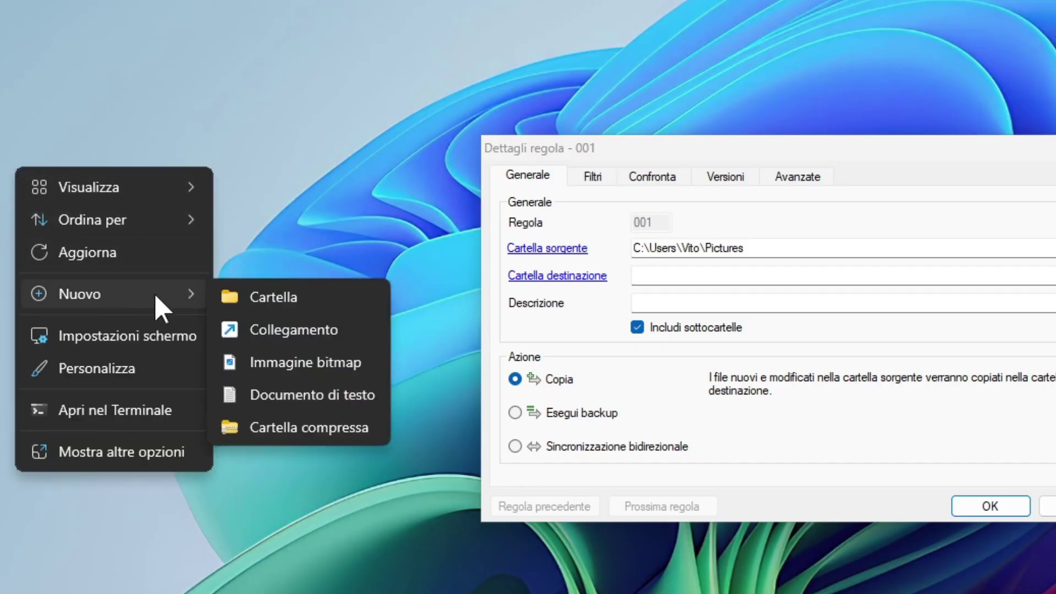
{"action": "left_click", "coordinate": [283, 300]}
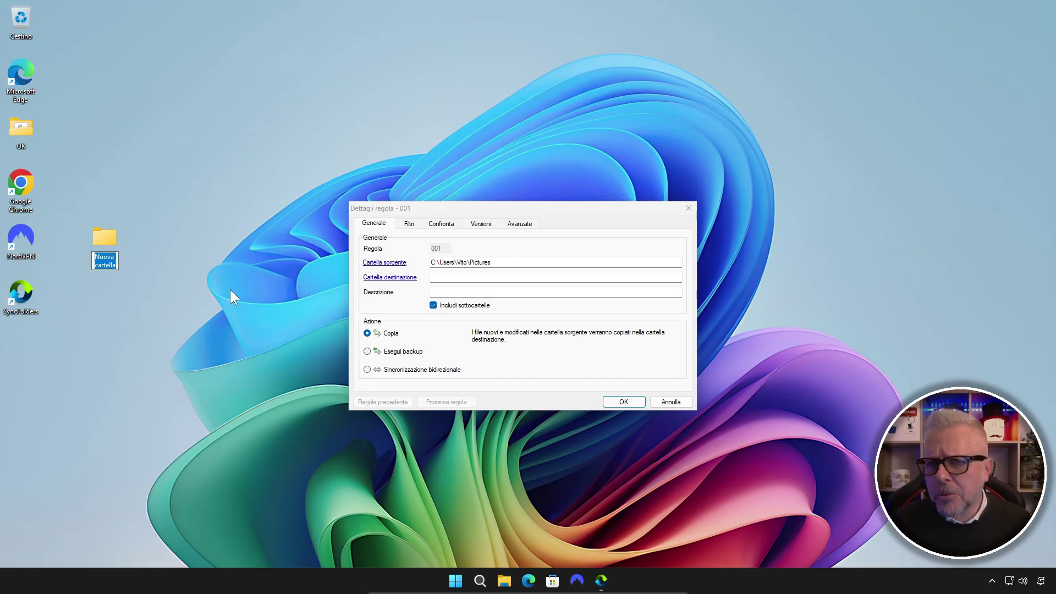
{"action": "type", "text": "Destinaz"}
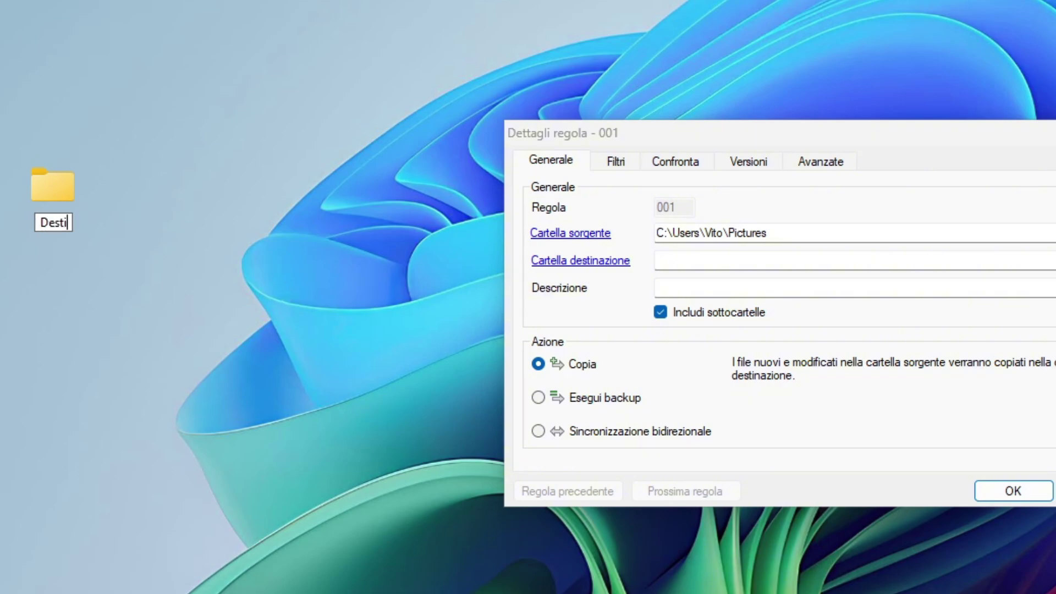
{"action": "type", "text": "ione"}
{"action": "key", "text": "Return"}
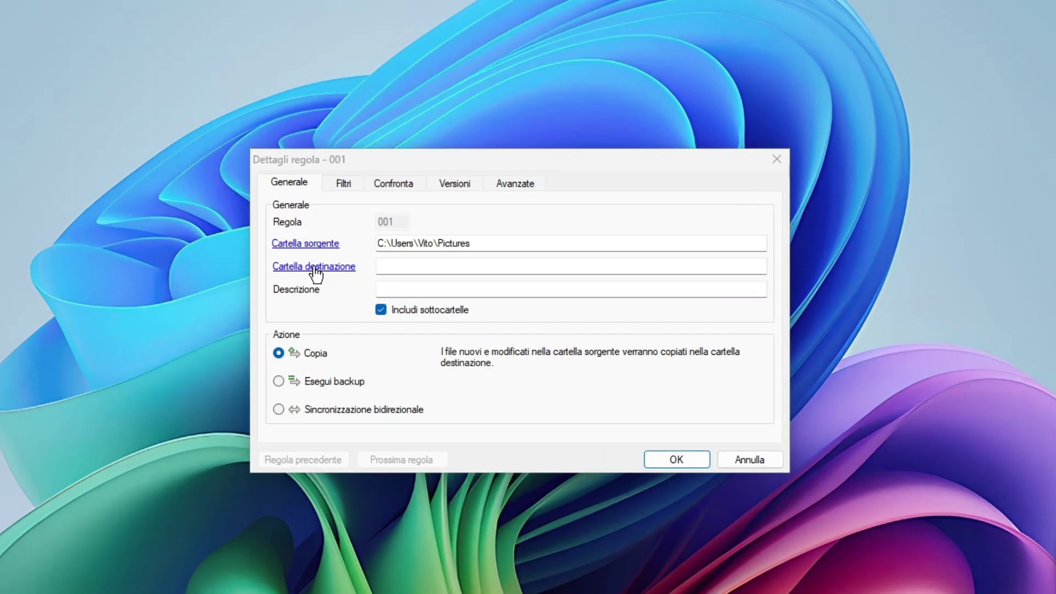
Set the rule's destination folder to the Destinazione folder on the desktop
{"action": "left_click", "coordinate": [317, 269]}
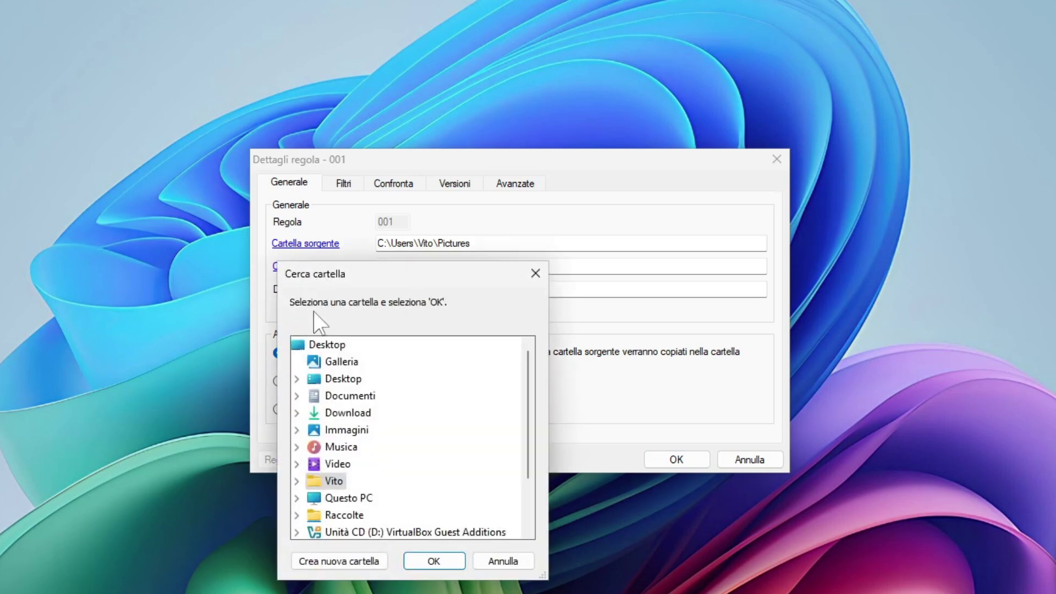
{"action": "left_click", "coordinate": [321, 345]}
{"action": "scroll", "coordinate": [356, 414], "scroll_direction": "down", "scroll_amount": 1}
{"action": "scroll", "coordinate": [359, 434], "scroll_direction": "down", "scroll_amount": 1}
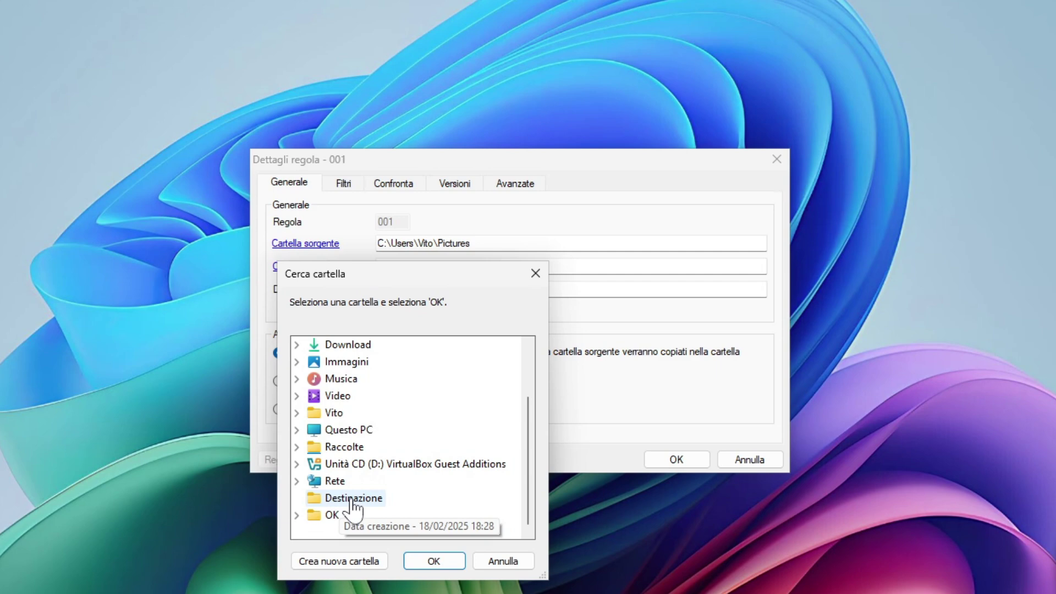
{"action": "left_click", "coordinate": [355, 499]}
{"action": "left_click", "coordinate": [434, 561]}
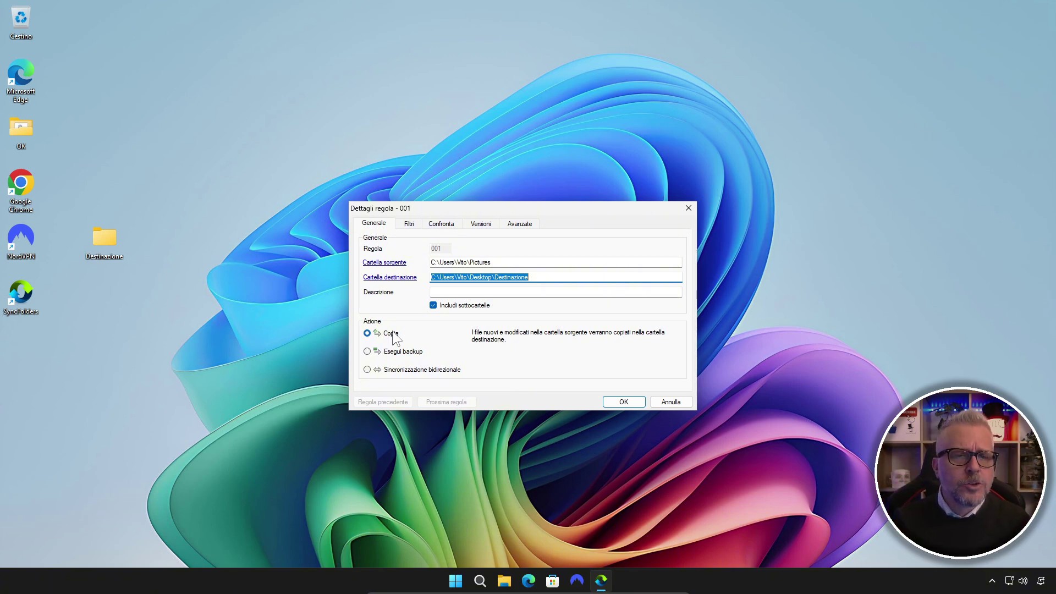
Set the rule's action to Sincronizzazione bidirezionale and confirm the rule after reviewing its filter, comparison, version and advanced options
{"action": "left_click", "coordinate": [367, 352]}
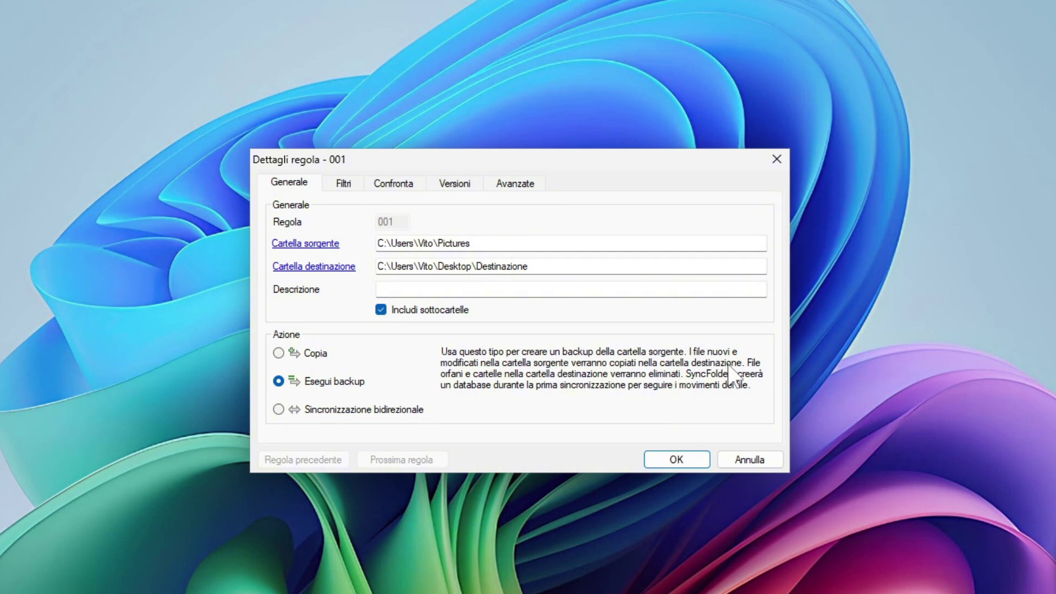
{"action": "left_click", "coordinate": [279, 410]}
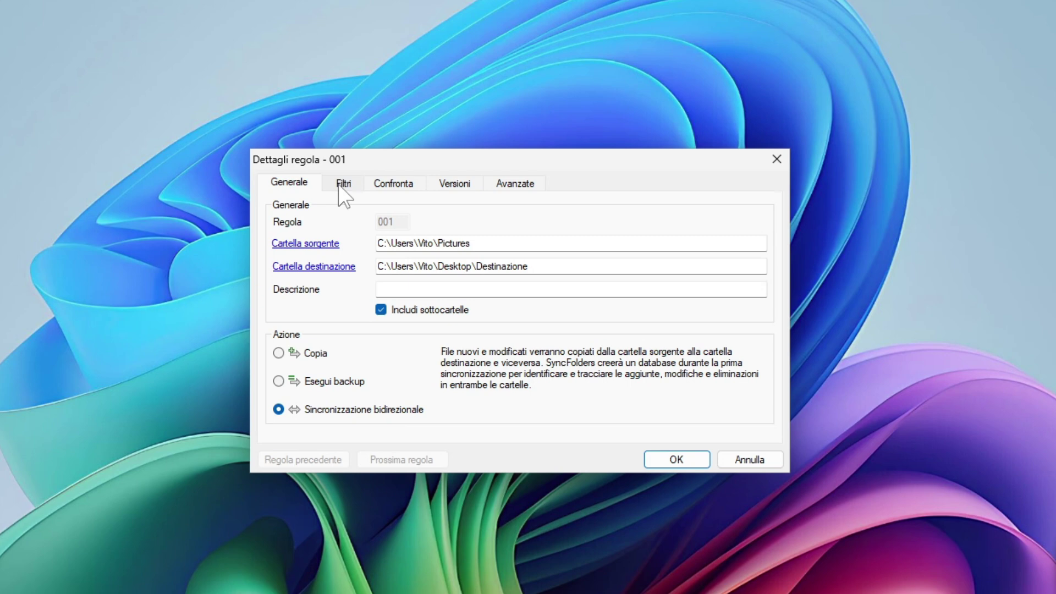
{"action": "left_click", "coordinate": [409, 225]}
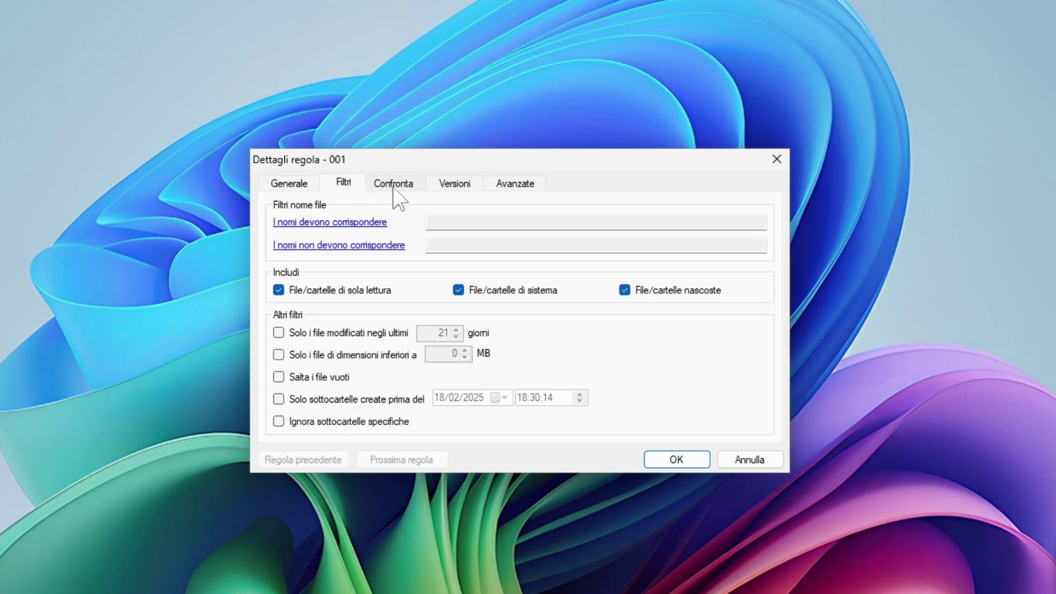
{"action": "left_click", "coordinate": [441, 225]}
{"action": "left_click", "coordinate": [458, 185]}
{"action": "left_click", "coordinate": [514, 186]}
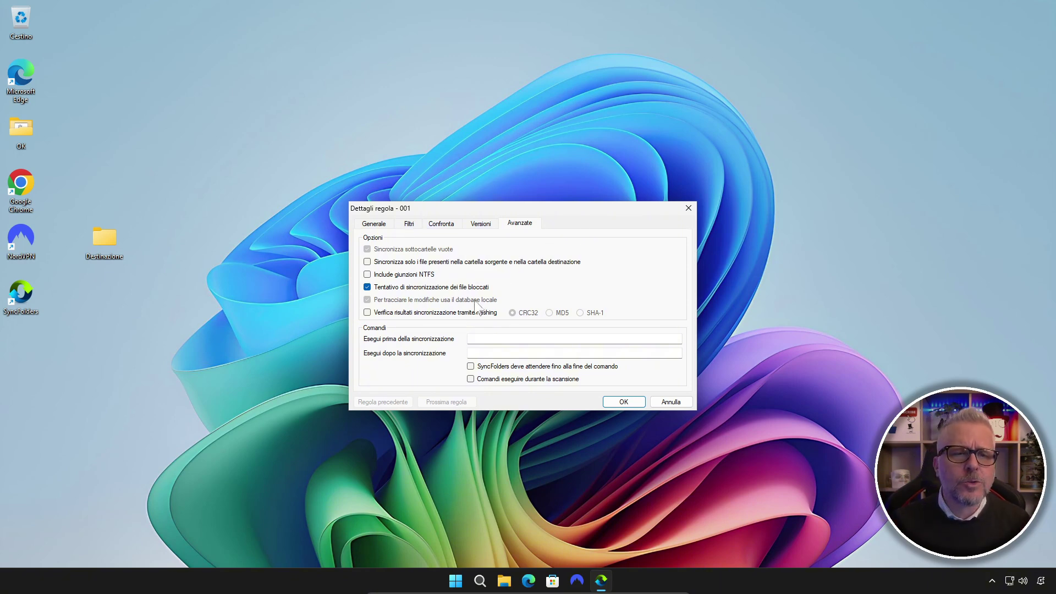
{"action": "left_click", "coordinate": [370, 226]}
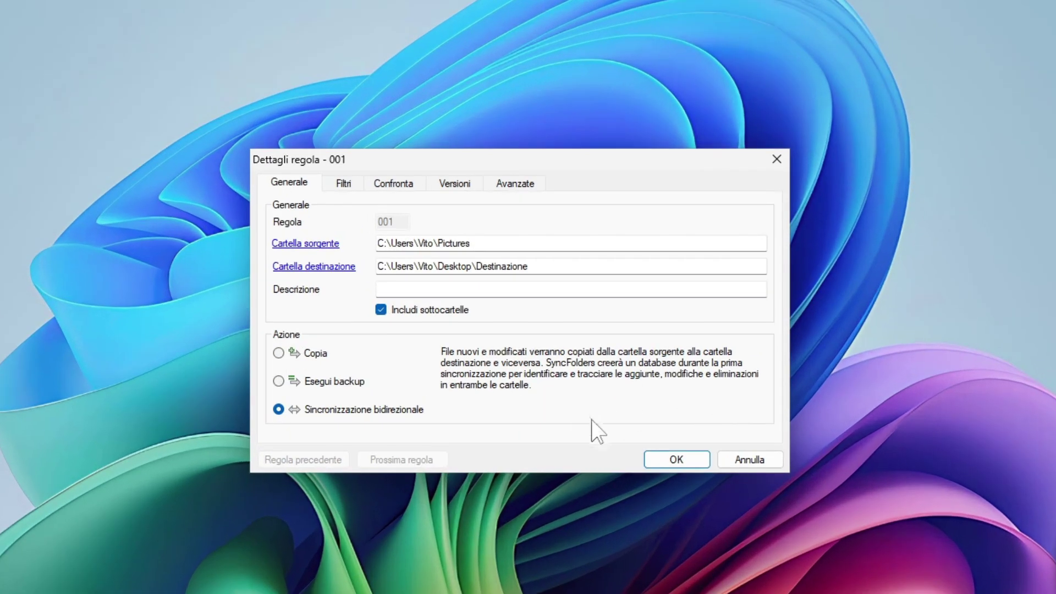
{"action": "left_click", "coordinate": [676, 459]}
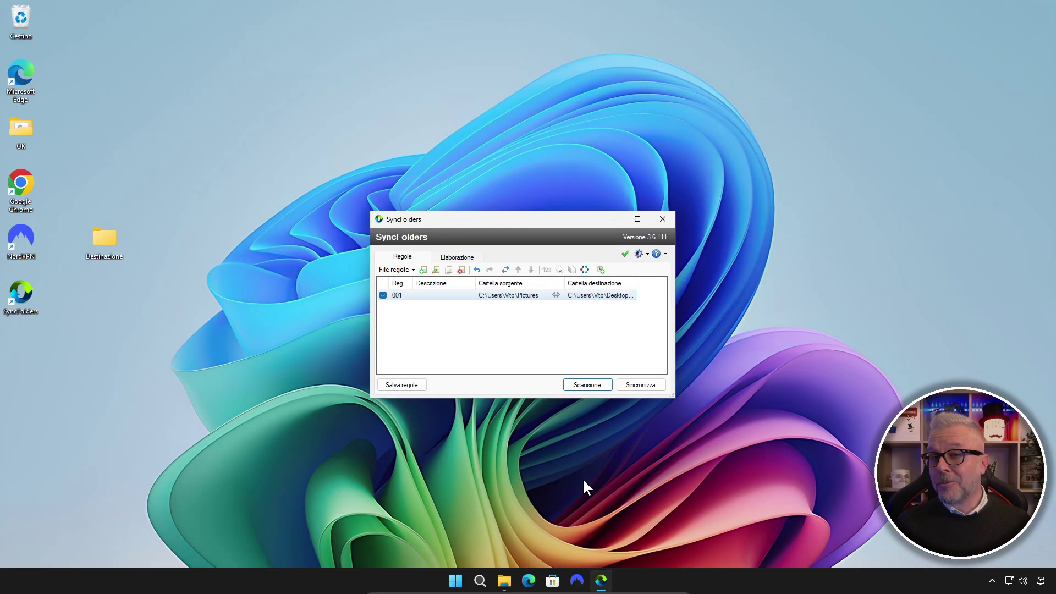
Compare the contents of the Immagini and Destinazione folders in File Explorer, clearing both windows from the desktop
{"action": "left_click", "coordinate": [504, 580]}
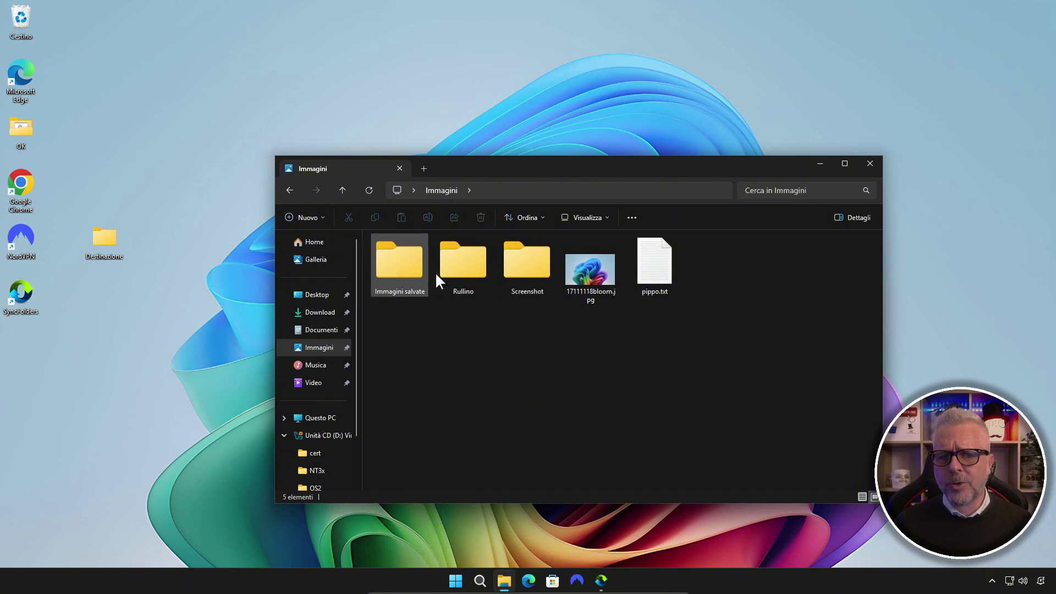
{"action": "left_click", "coordinate": [820, 163]}
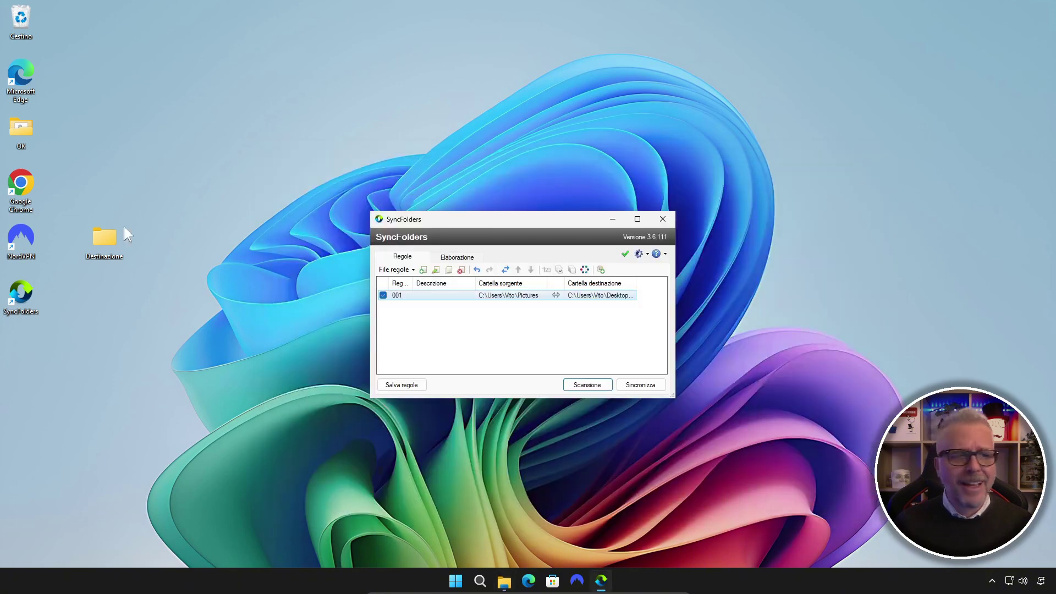
{"action": "double_click", "coordinate": [110, 241]}
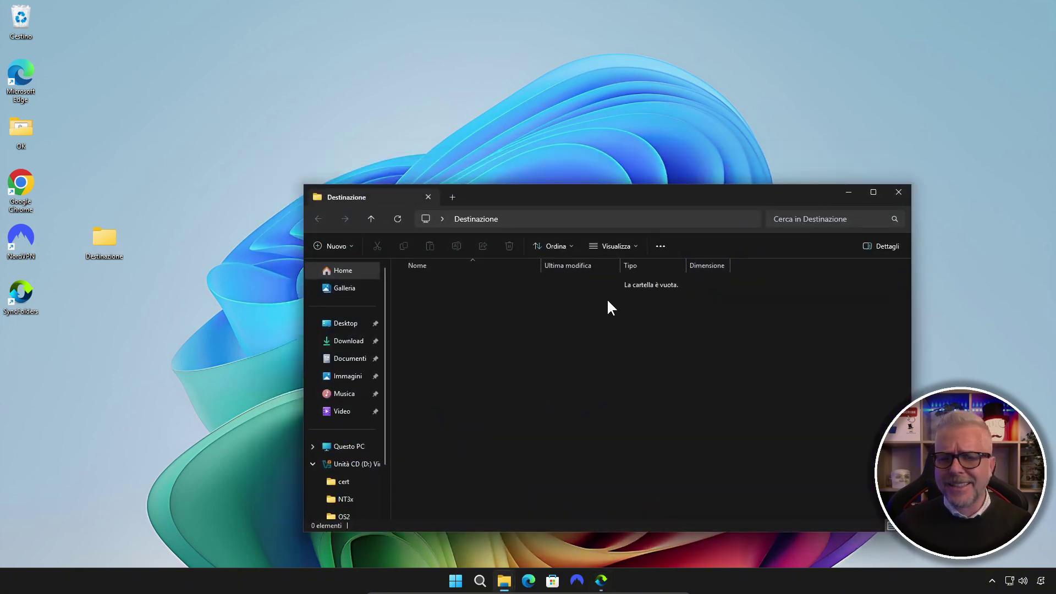
{"action": "left_click", "coordinate": [897, 191]}
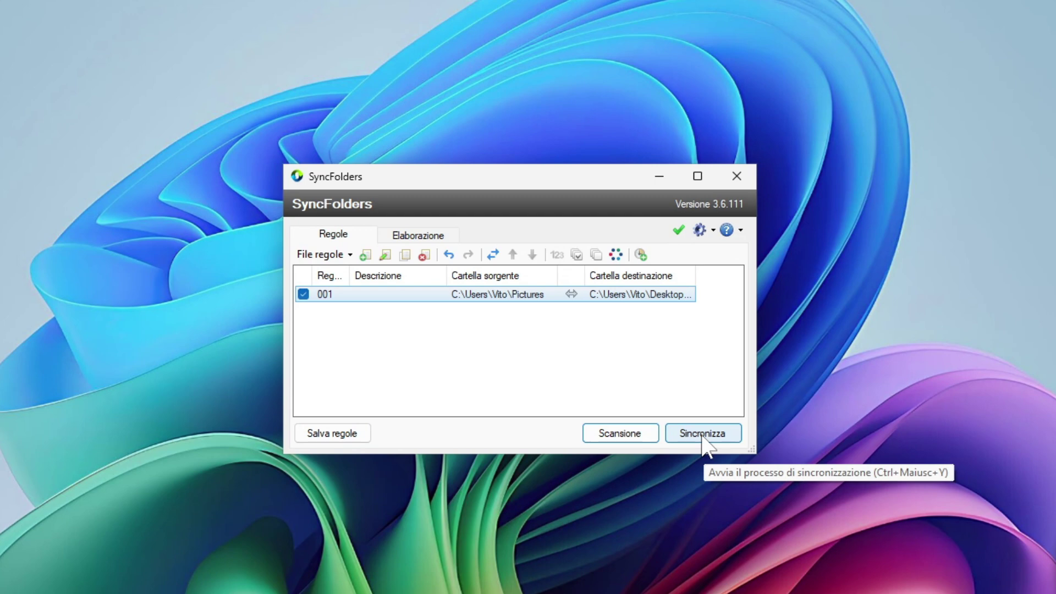
Synchronize the selected rule and check the files copied into the Destinazione folder, minimizing its window when done
{"action": "left_click", "coordinate": [702, 434]}
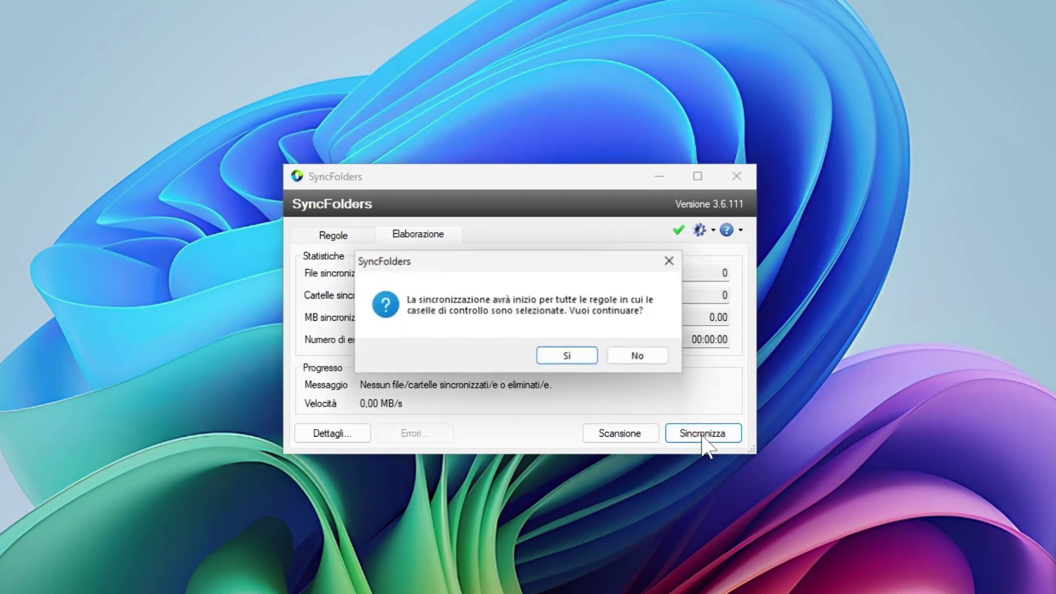
{"action": "left_click", "coordinate": [568, 356]}
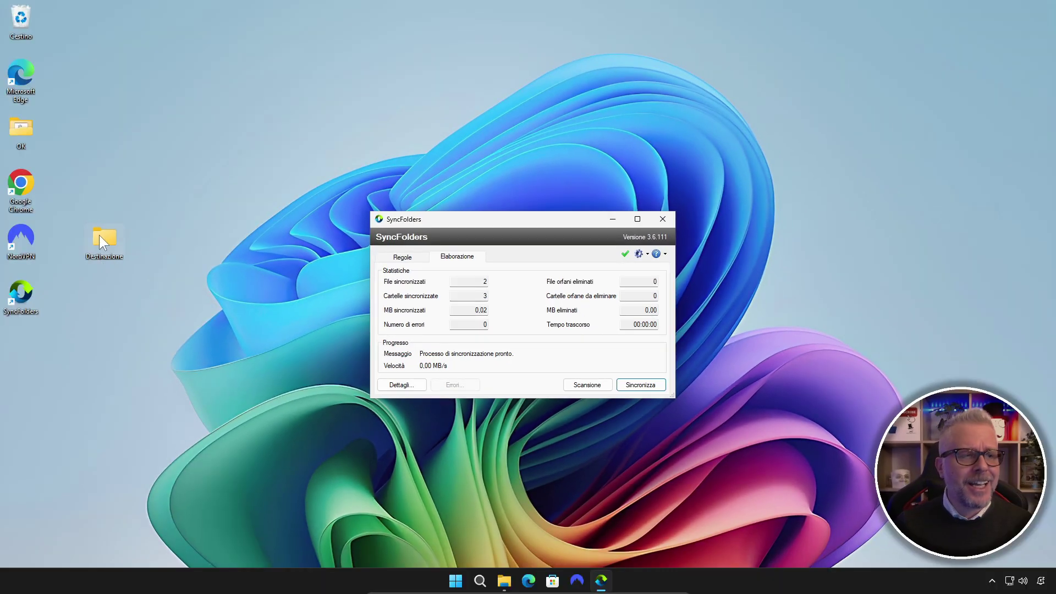
{"action": "double_click", "coordinate": [104, 236]}
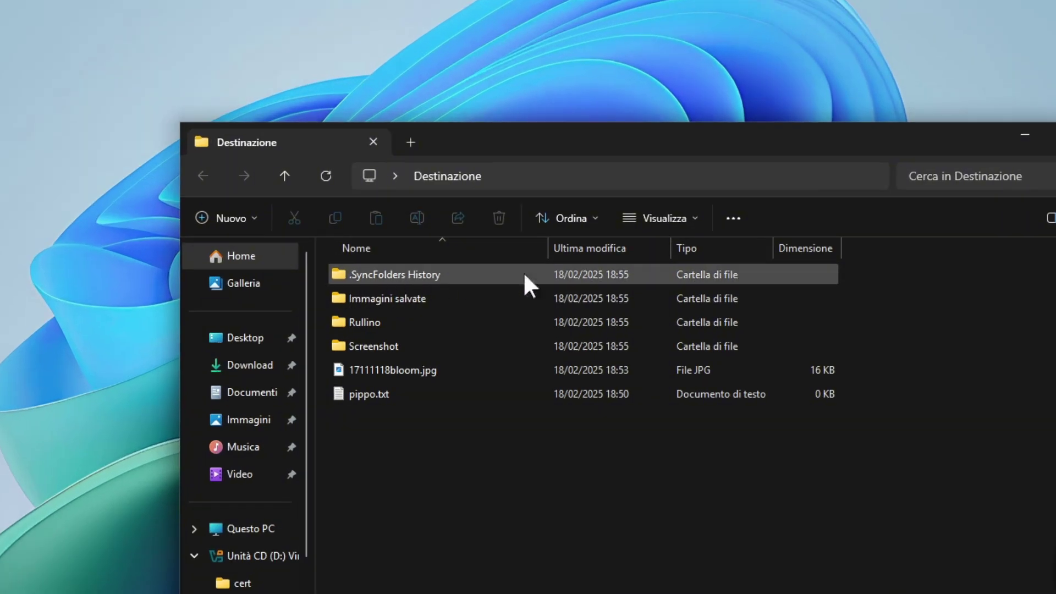
{"action": "left_click", "coordinate": [1025, 135]}
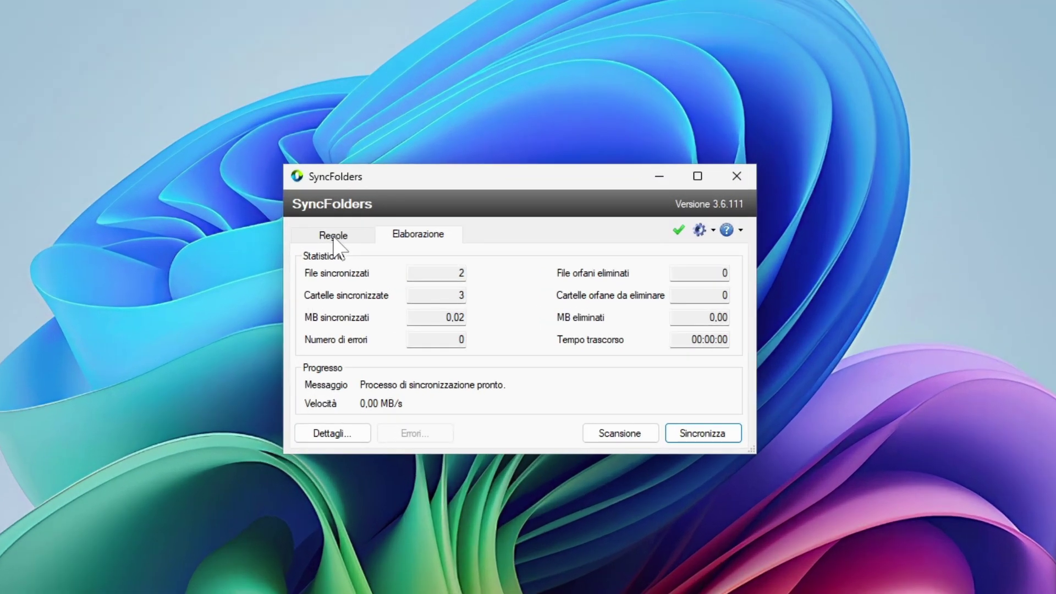
Save the rules to a file named regola in the Documenti folder
{"action": "left_click", "coordinate": [401, 258]}
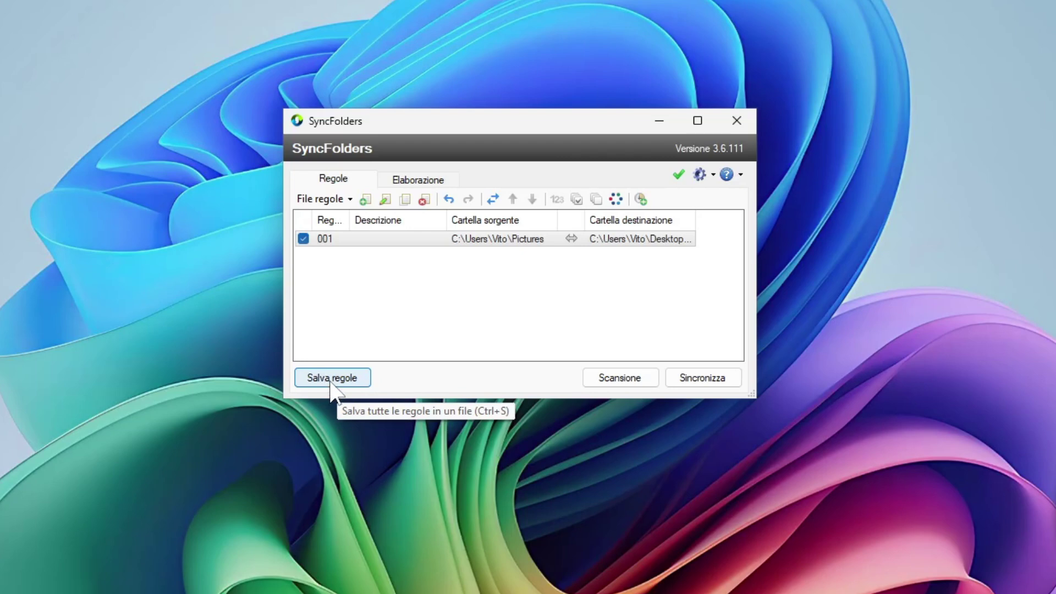
{"action": "left_click", "coordinate": [331, 383]}
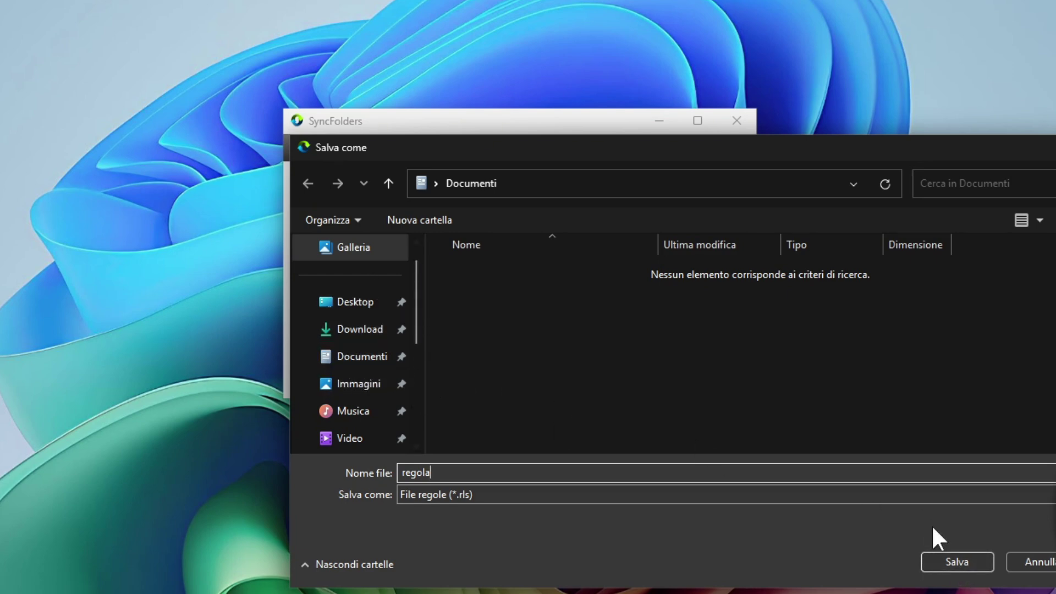
{"action": "left_click", "coordinate": [959, 564]}
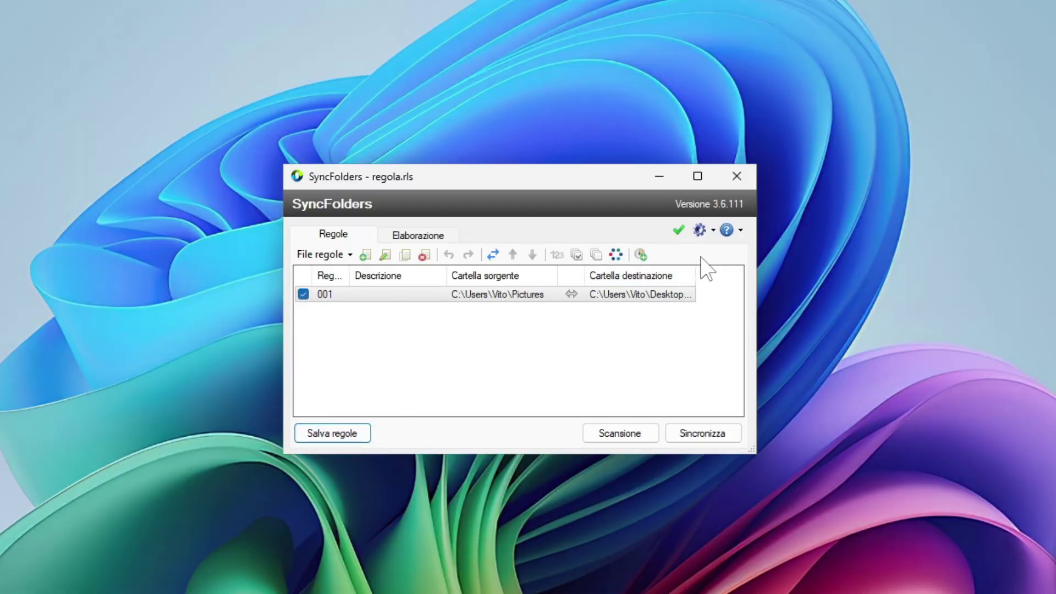
Create a scheduled synchronization task for the saved rules file, with its trigger set to All'accesso
{"action": "left_click", "coordinate": [641, 254]}
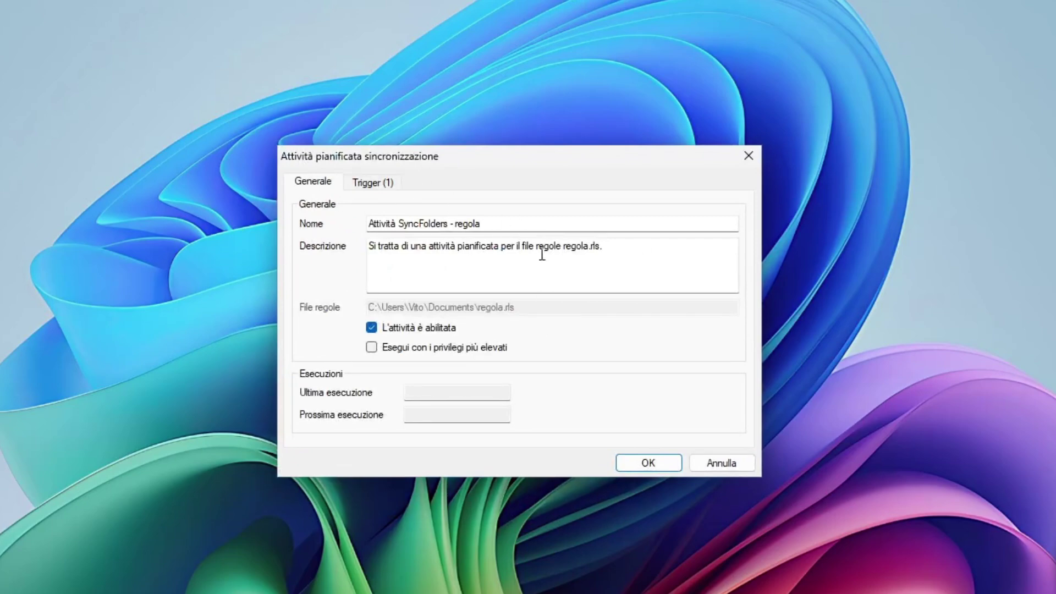
{"action": "left_click", "coordinate": [372, 183]}
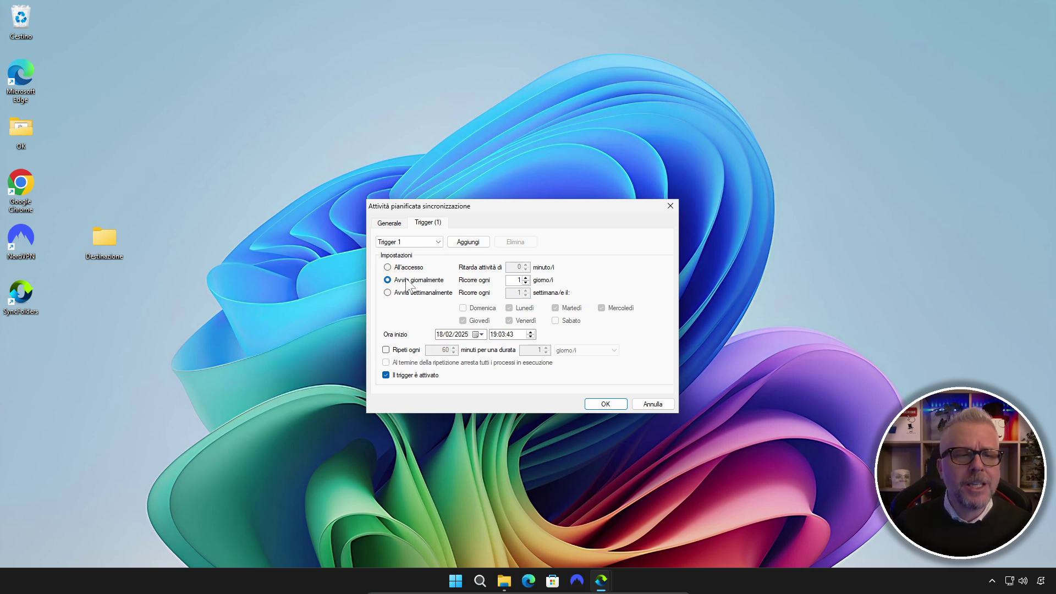
{"action": "left_click", "coordinate": [388, 268]}
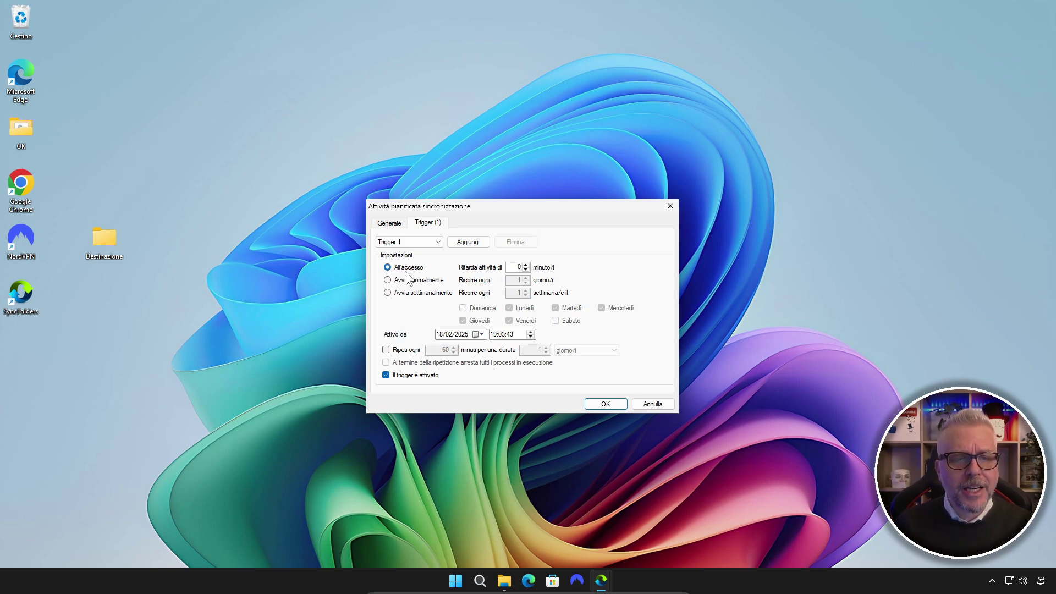
{"action": "left_click", "coordinate": [609, 405]}
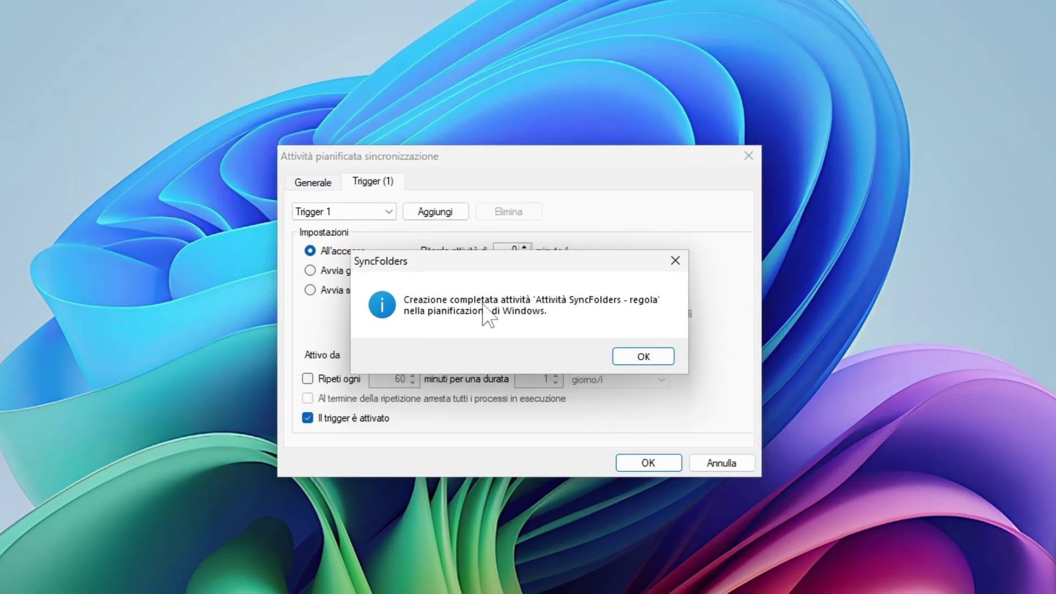
{"action": "left_click", "coordinate": [649, 355]}
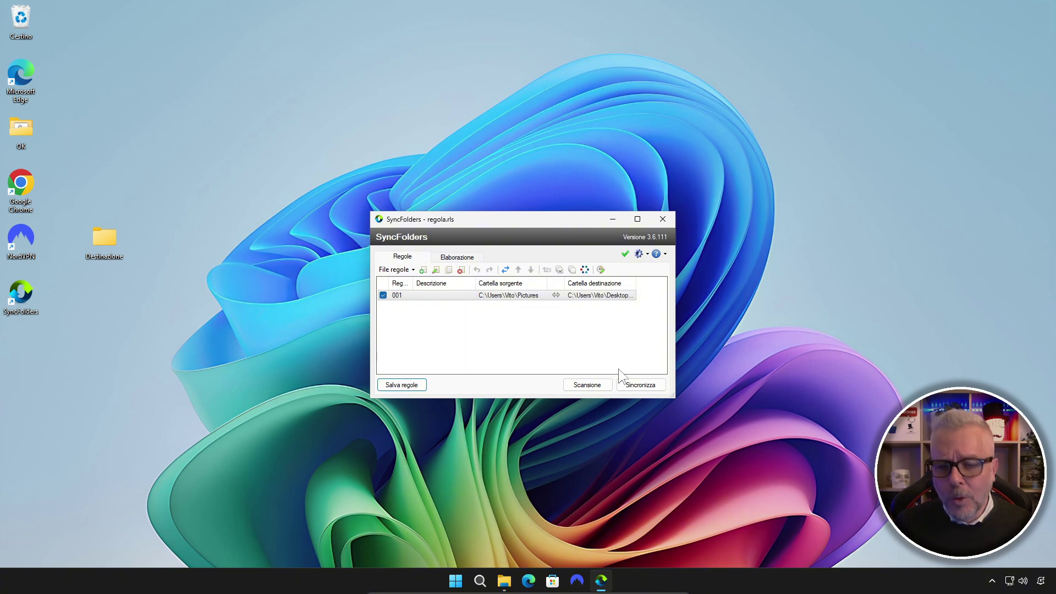
Create a text document named pluto.txt in the Immagini folder and close the folder window
{"action": "left_click", "coordinate": [506, 585]}
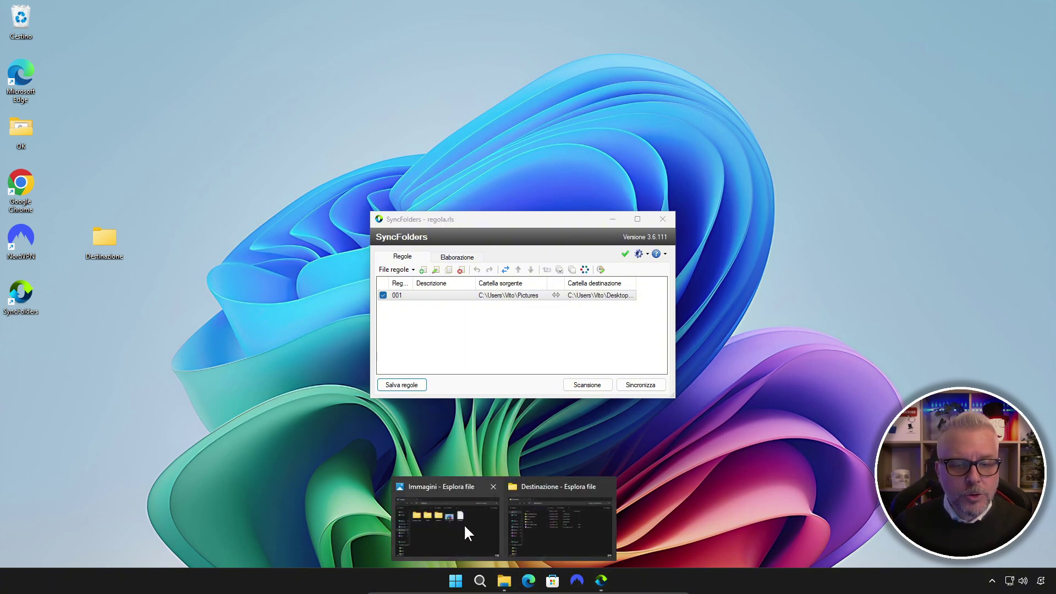
{"action": "left_click", "coordinate": [450, 525]}
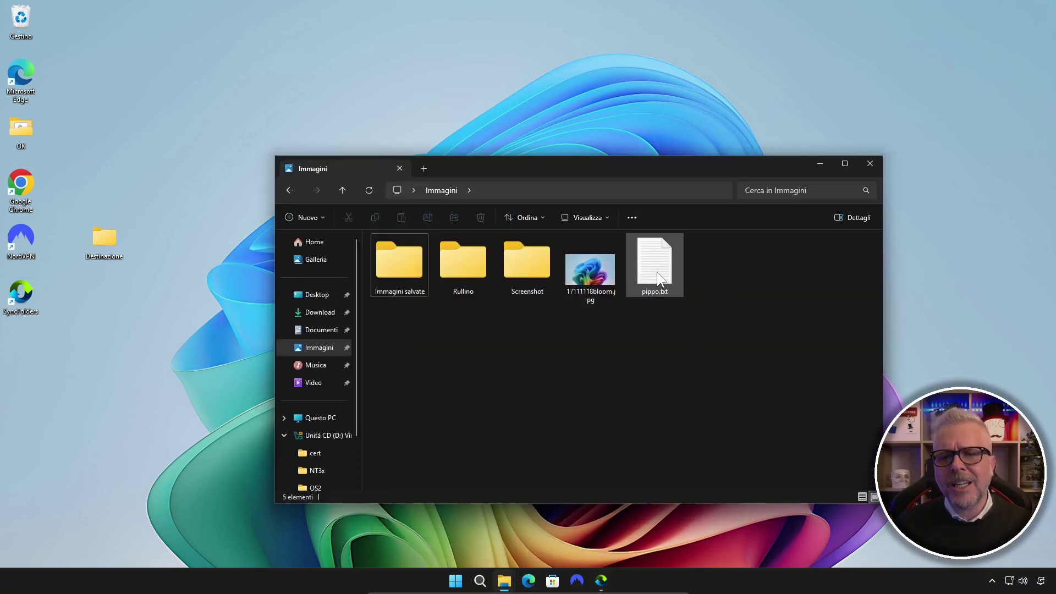
{"action": "right_click", "coordinate": [734, 274]}
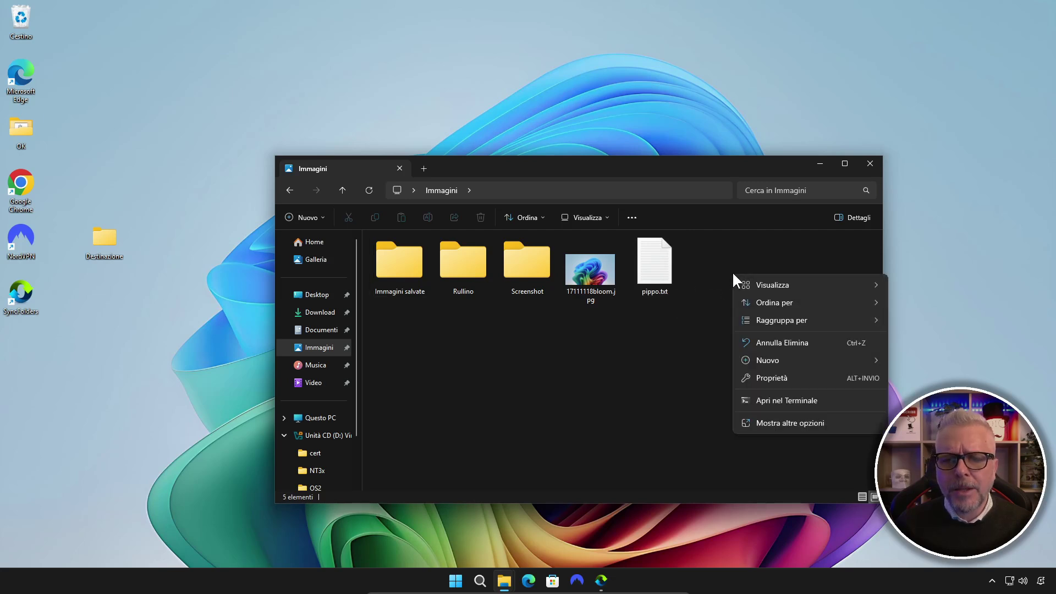
{"action": "mouse_move", "coordinate": [836, 364]}
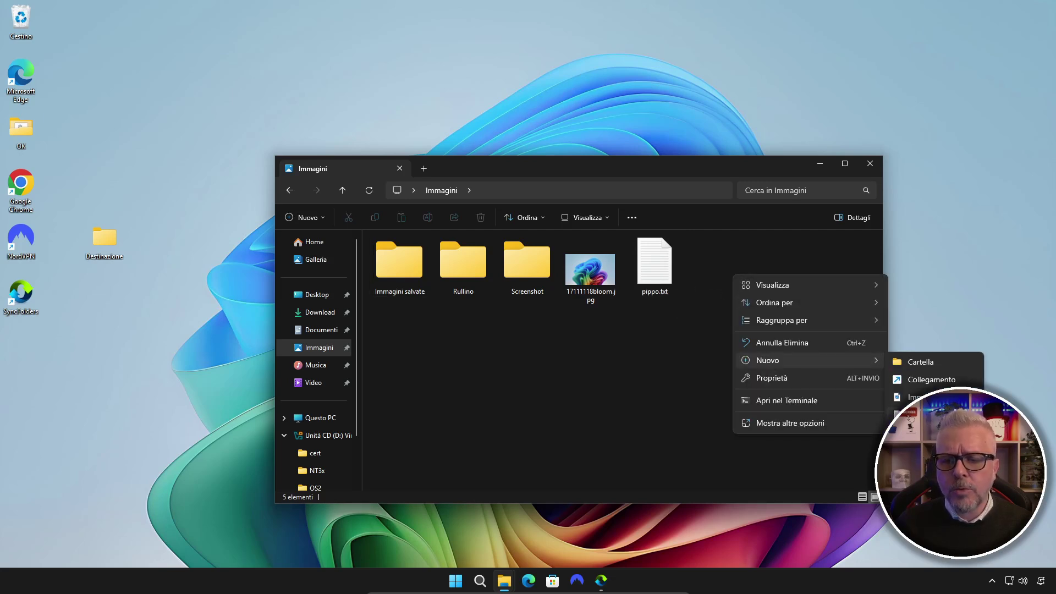
{"action": "left_click", "coordinate": [929, 415]}
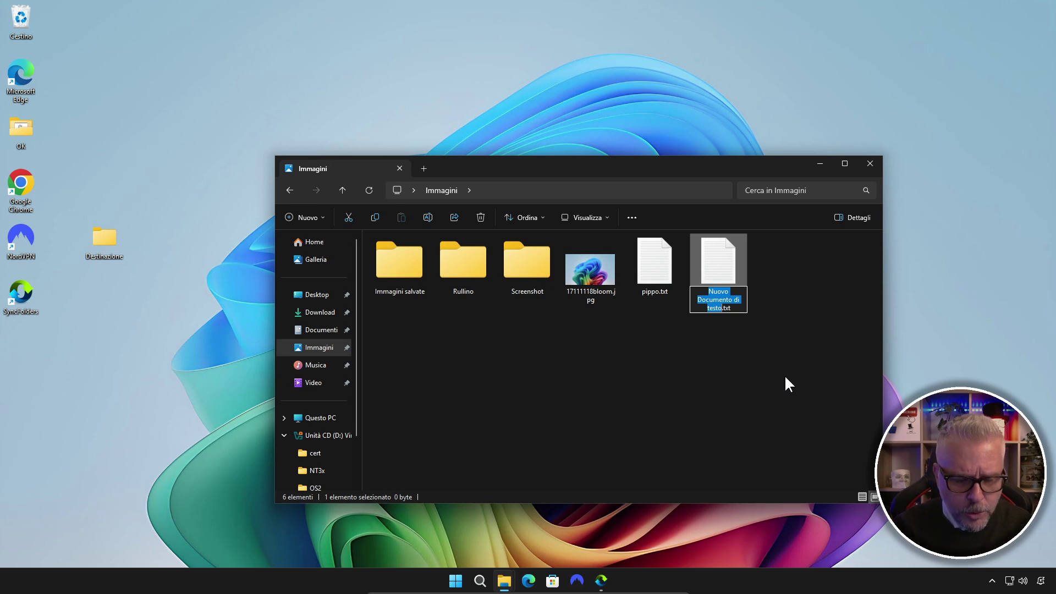
{"action": "type", "text": "pluto"}
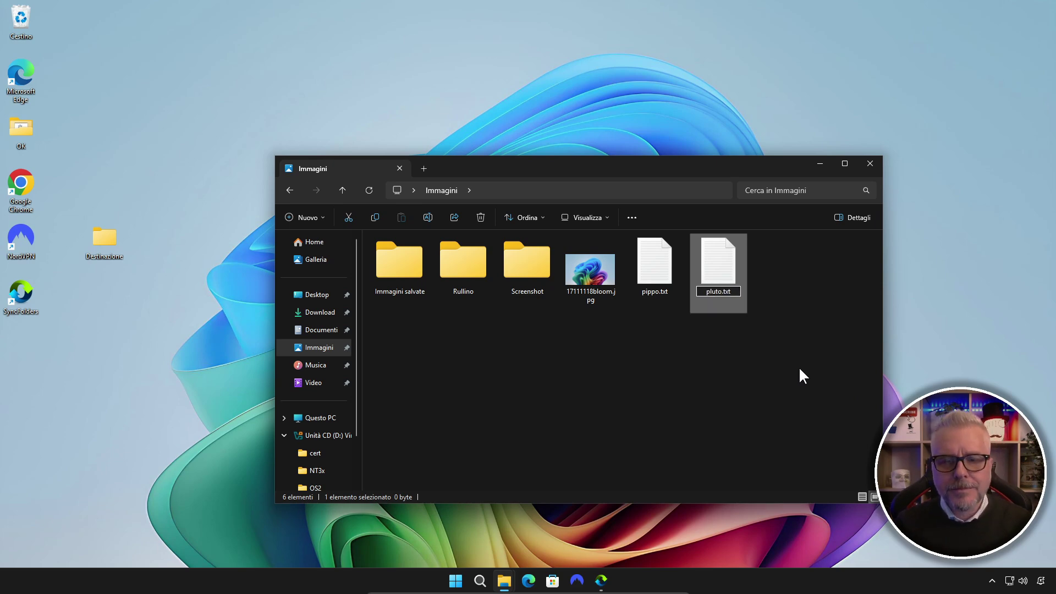
{"action": "key", "text": "Return"}
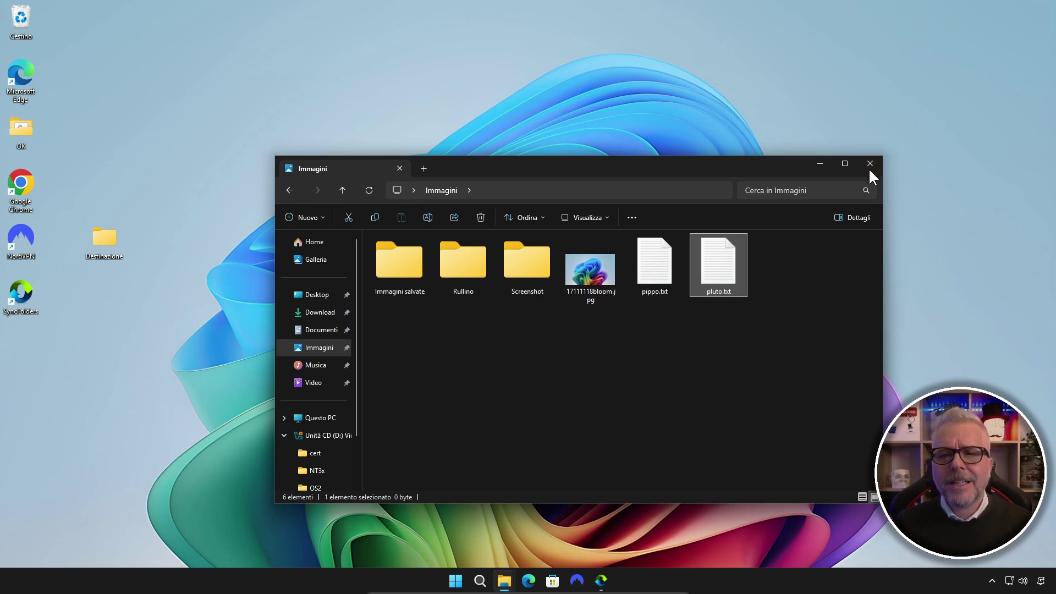
{"action": "left_click", "coordinate": [870, 163]}
Check the Destinazione folder's contents for pluto.txt, closing both the folder window and SyncFolders when done
{"action": "double_click", "coordinate": [103, 238]}
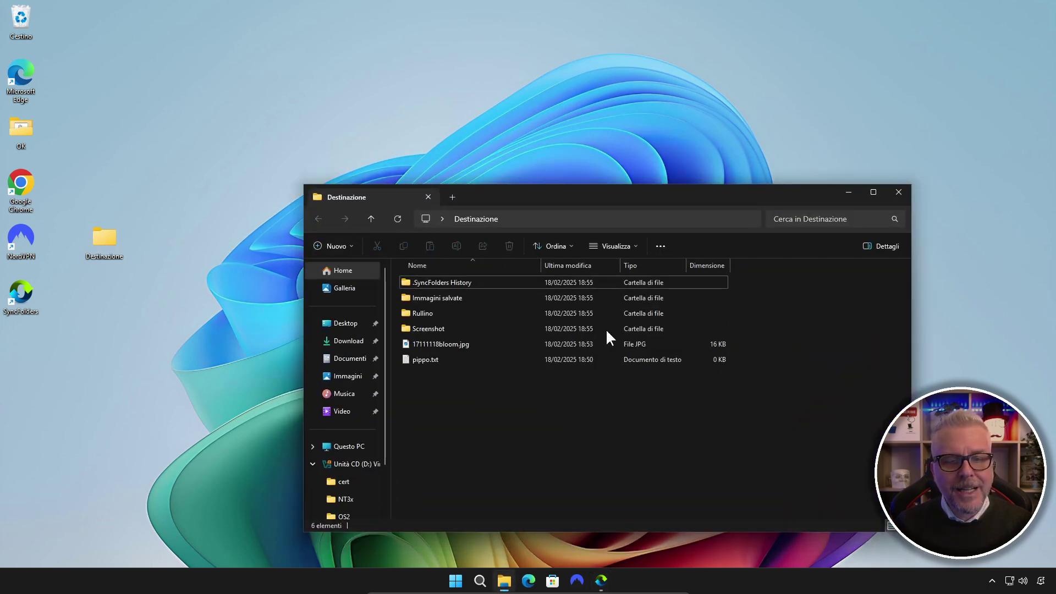
{"action": "left_click", "coordinate": [899, 193]}
{"action": "left_click", "coordinate": [664, 219]}
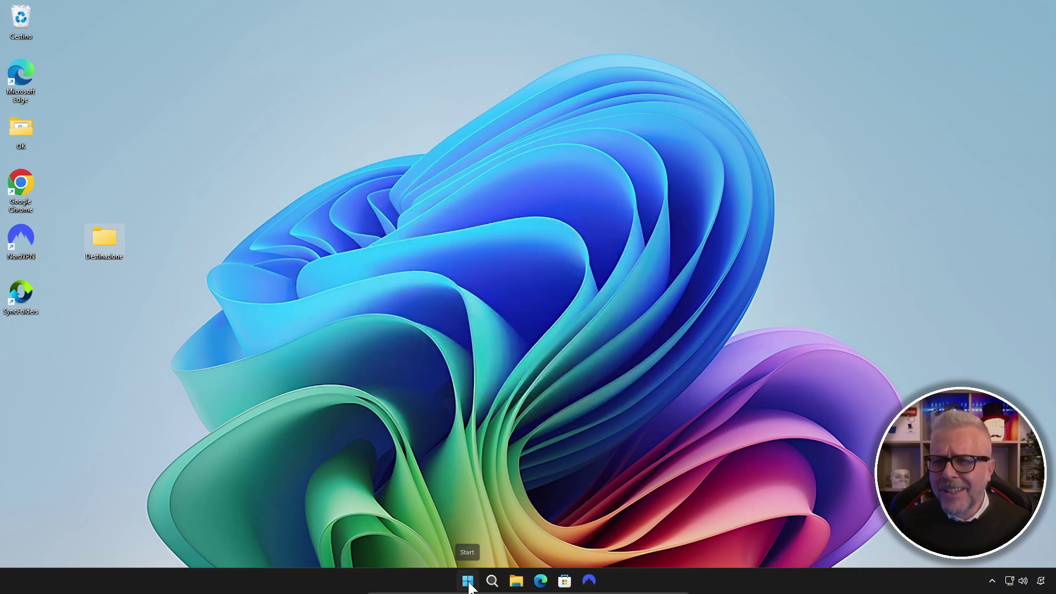
Restart the system so the scheduled synchronization task runs at logon
{"action": "left_click", "coordinate": [468, 583]}
{"action": "left_click", "coordinate": [666, 544]}
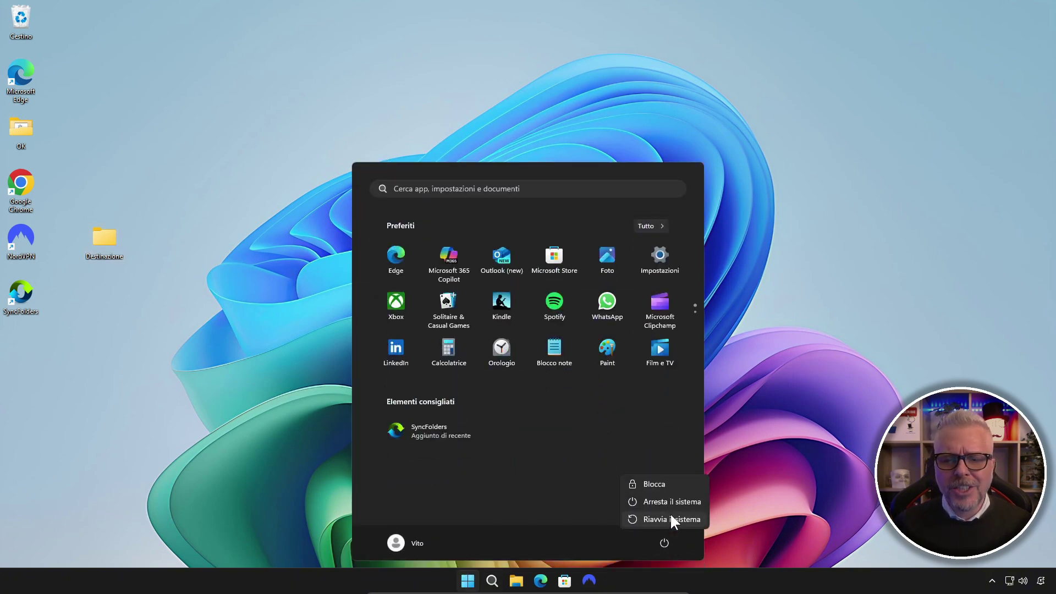
{"action": "left_click", "coordinate": [674, 518]}
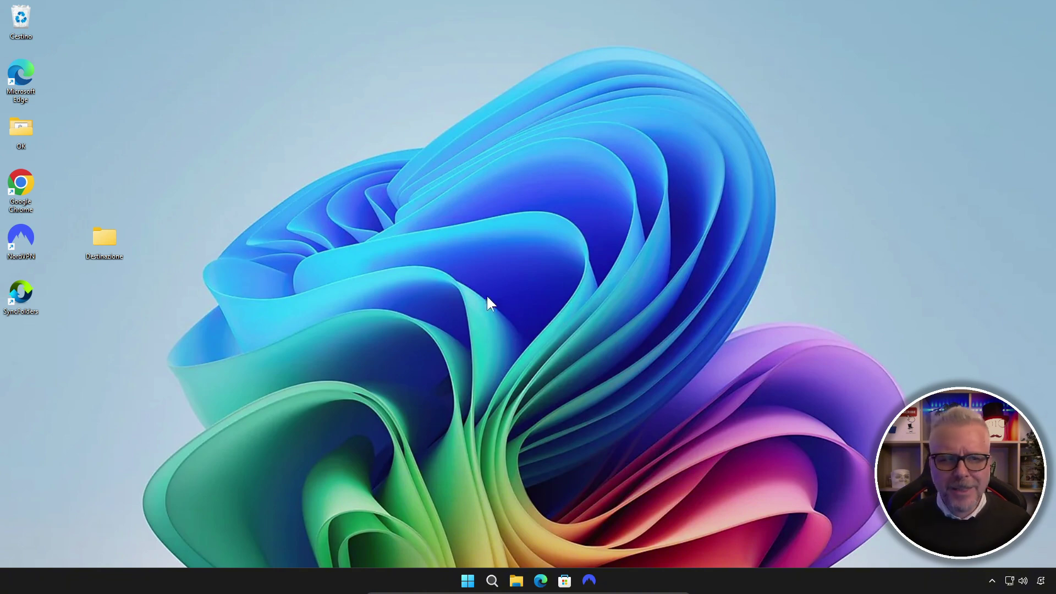
Check the Destinazione folder on the desktop for the synchronized pluto.txt file and close its window
{"action": "double_click", "coordinate": [104, 236]}
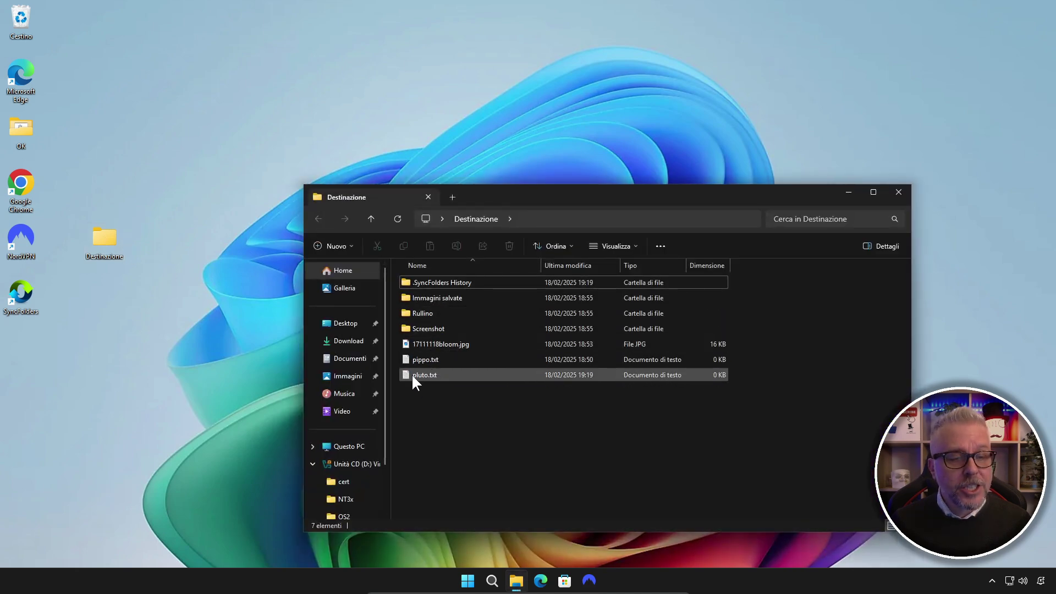
{"action": "mouse_move", "coordinate": [427, 374]}
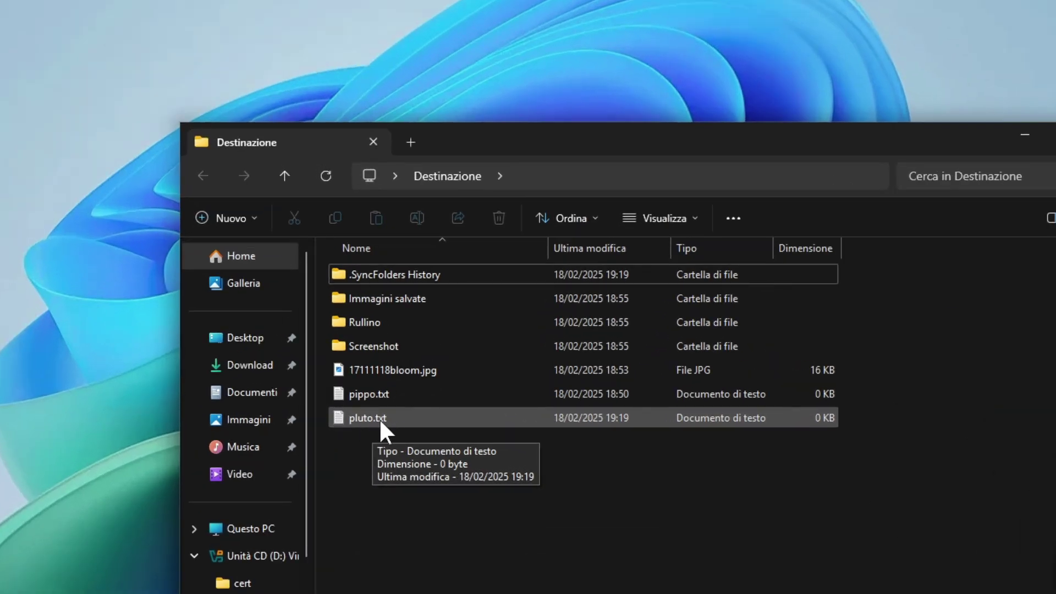
{"action": "left_click", "coordinate": [1055, 134]}
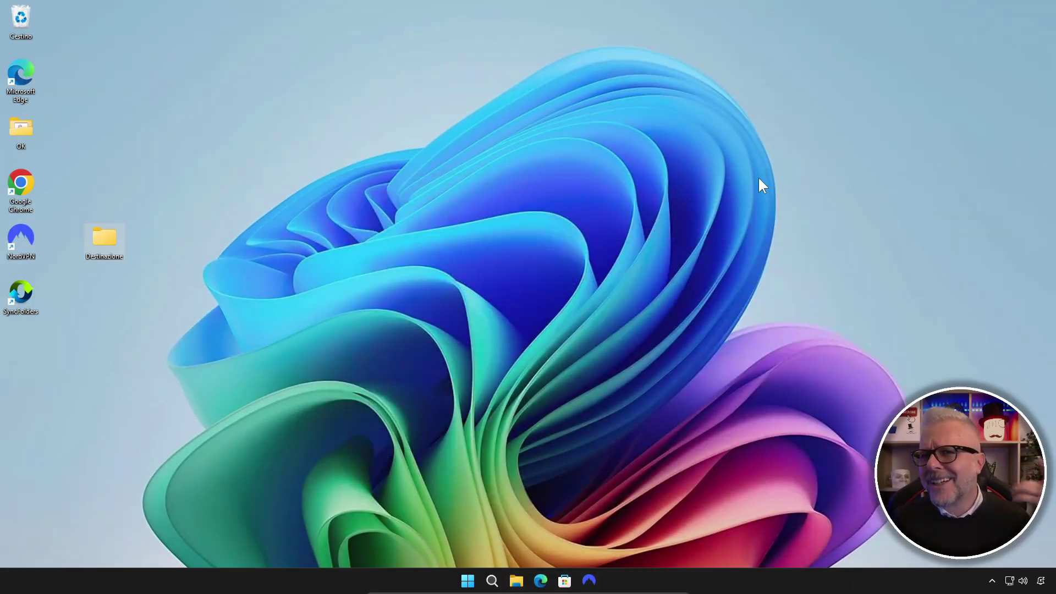